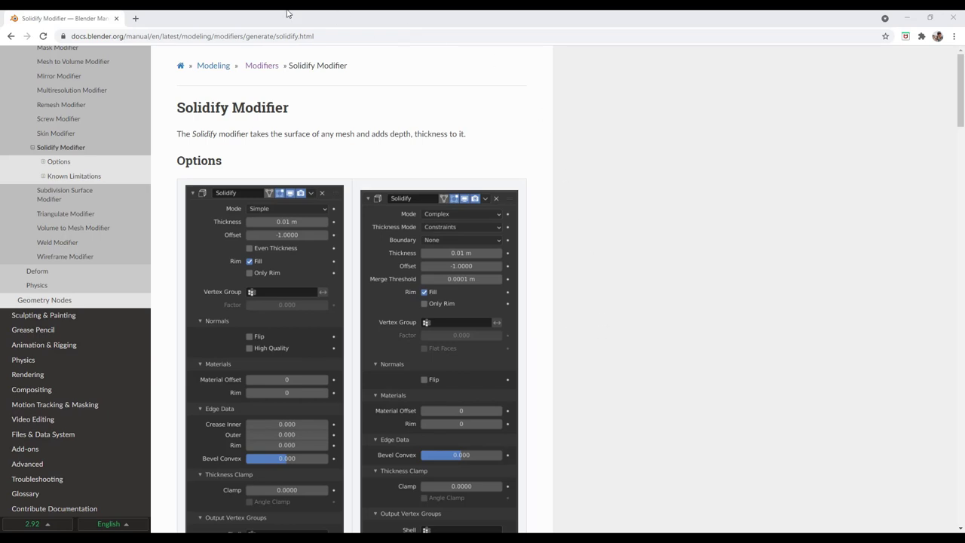
Review the Solidify modifier's manual page, covering its modes, boundary options, thickness and offset
scroll(362, 230, "down", 4)
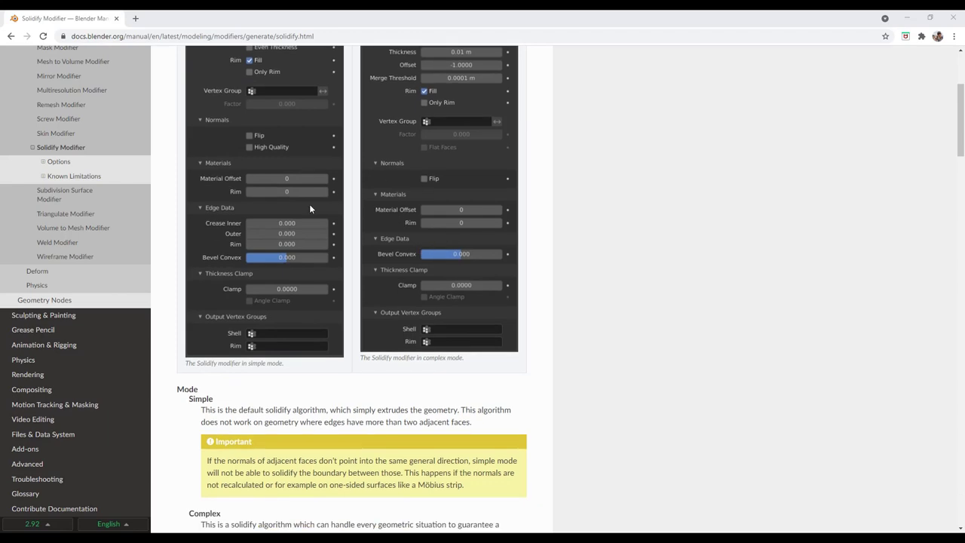
scroll(490, 309, "down", 1)
scroll(428, 298, "down", 8)
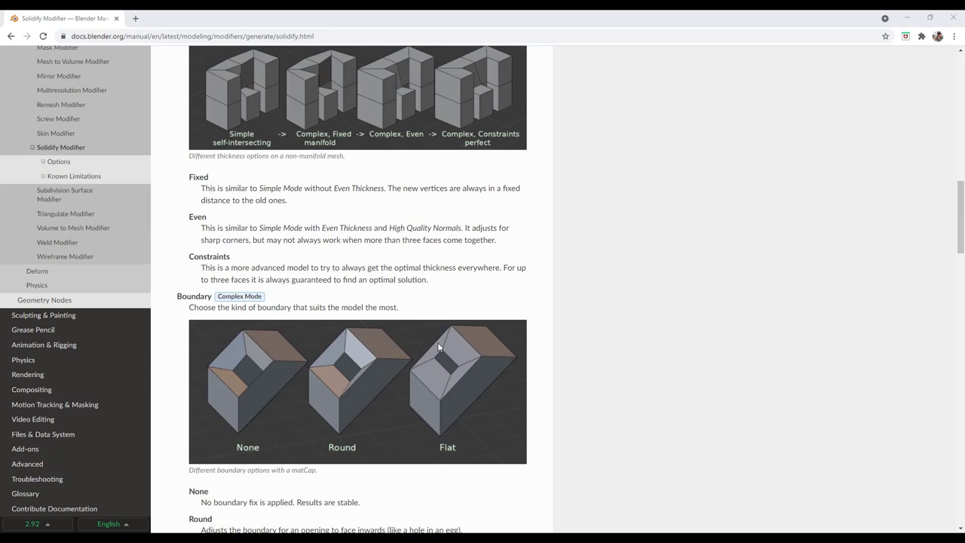
scroll(439, 339, "down", 4)
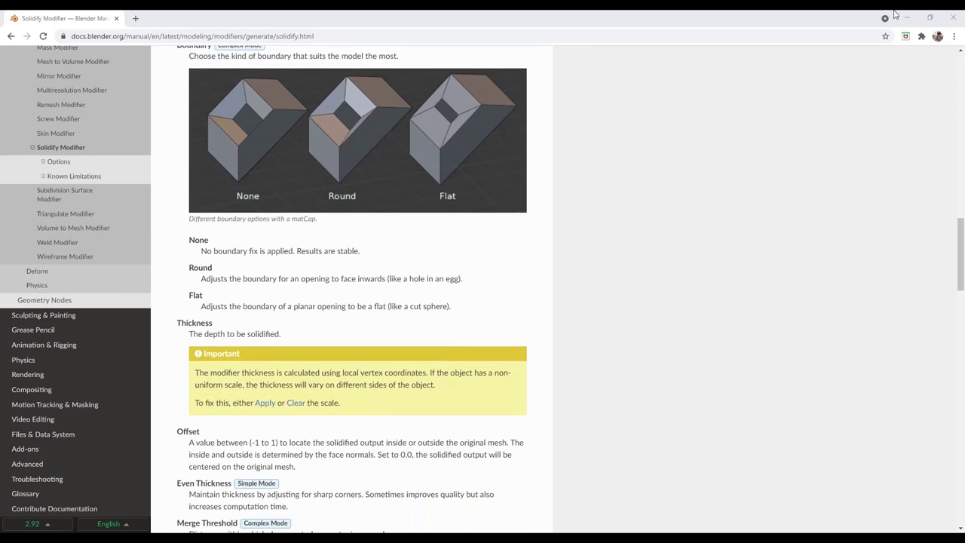
Switch to Blender and add a Solidify modifier to the large square plane
left_click(911, 16)
key("ctrl+z")
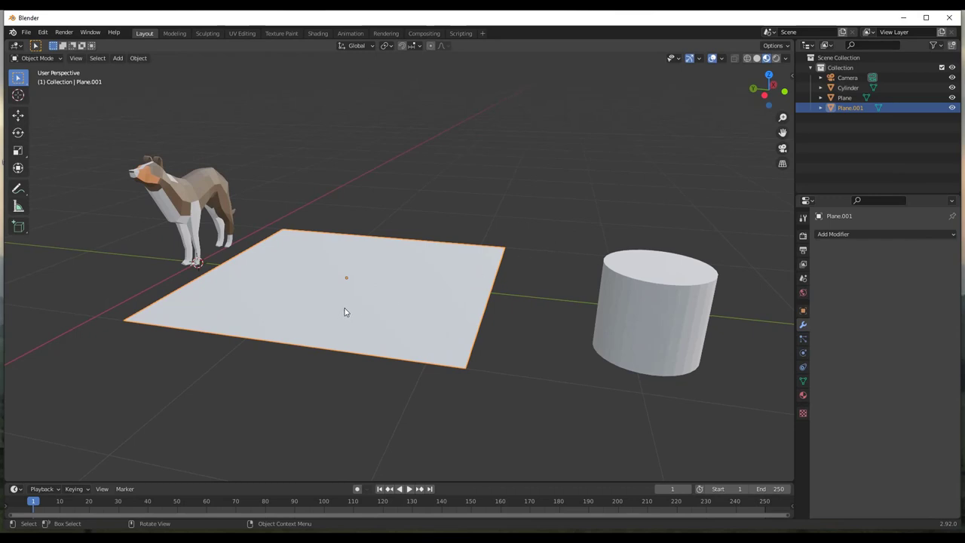
mouse_move(337, 305)
middle_mouse_down()
mouse_move(353, 237)
mouse_move(323, 312)
mouse_move(325, 304)
middle_mouse_up()
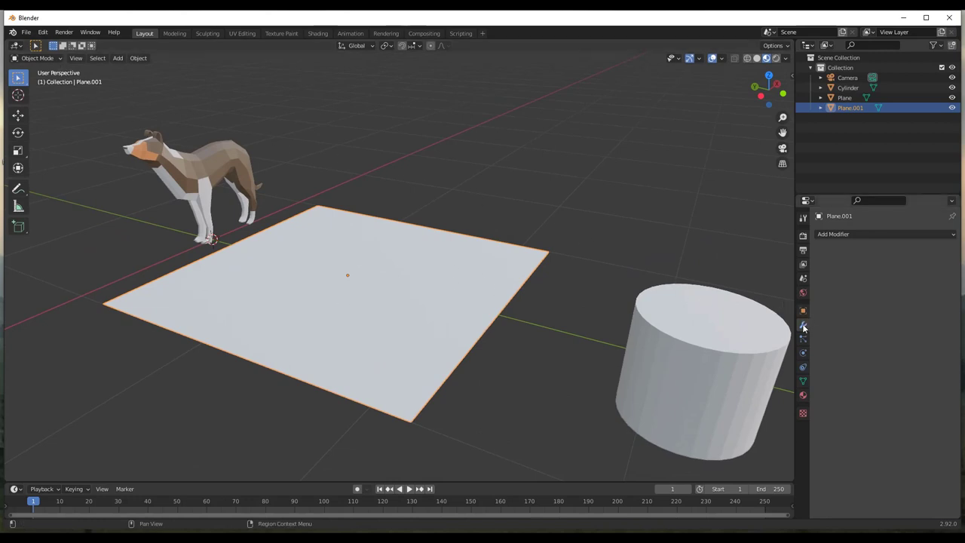
left_click(853, 233)
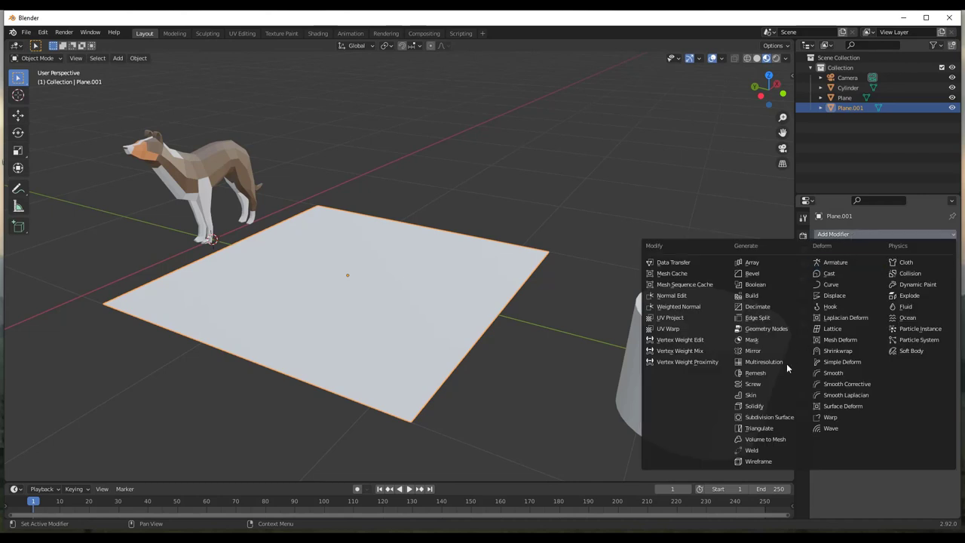
left_click(761, 406)
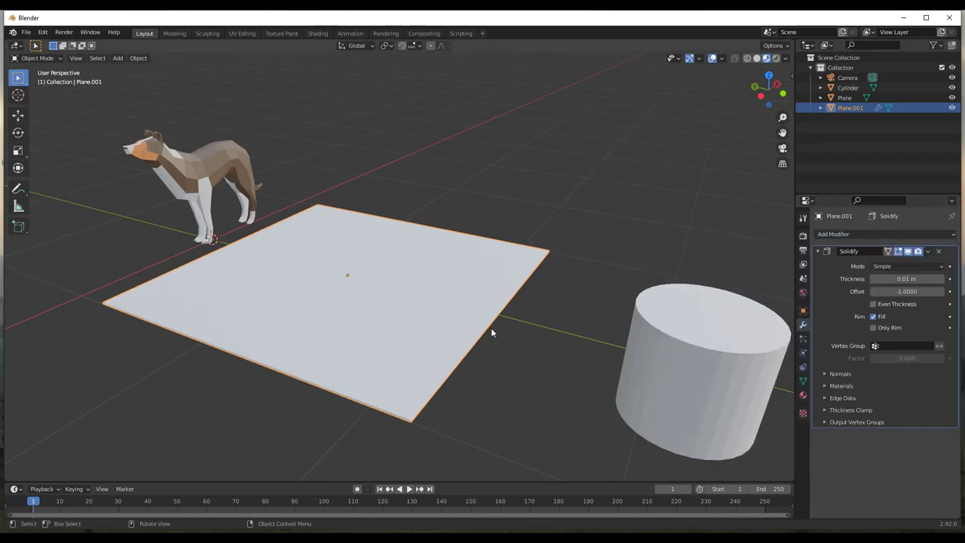
Raise the square plane's Solidify thickness to about 0.22 m to form a slab
middle_click_drag(491, 332, 479, 290)
scroll(491, 302, "up", 3)
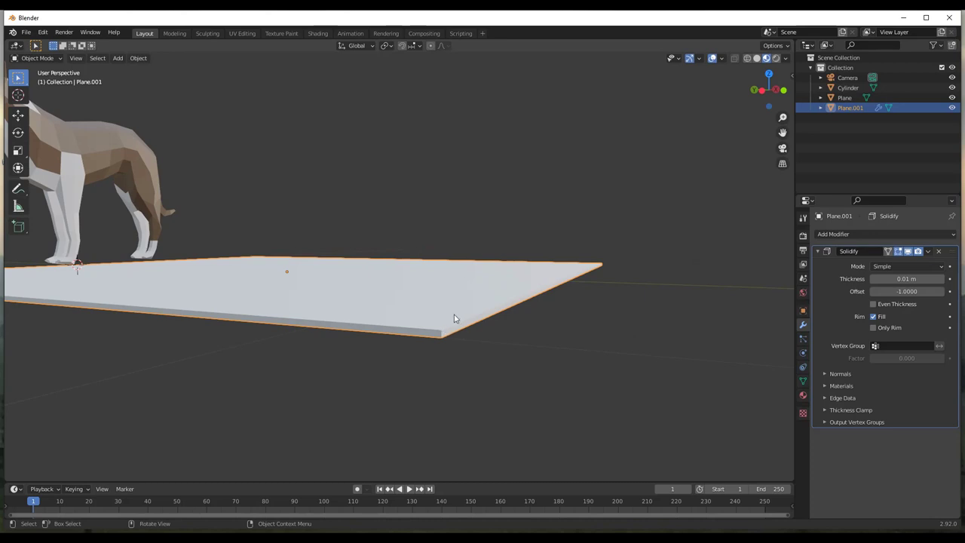
middle_click_drag(454, 319, 580, 330)
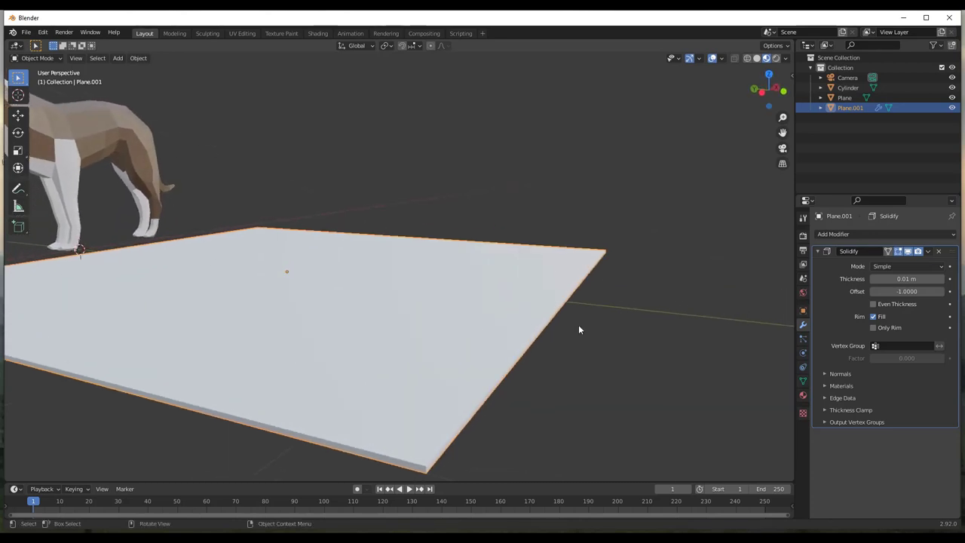
left_click_drag(903, 279, 942, 279)
middle_click_drag(728, 312, 542, 293)
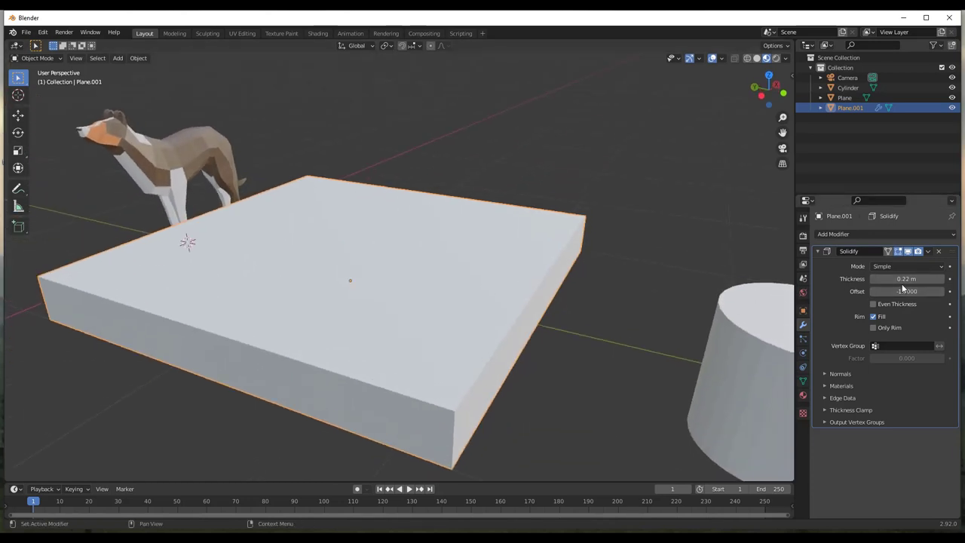
mouse_move(905, 279)
left_mouse_down()
mouse_move(935, 279)
mouse_move(890, 279)
mouse_move(939, 279)
mouse_move(882, 279)
mouse_move(953, 279)
mouse_move(898, 279)
left_mouse_up()
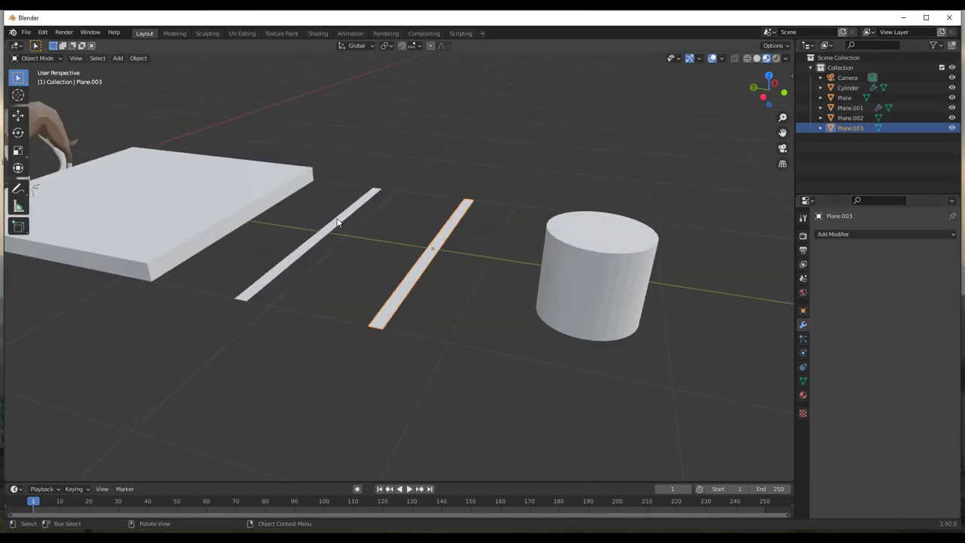
Add a Solidify modifier to the narrow strip nearest the slab and set its thickness to 1 m
left_click(337, 219)
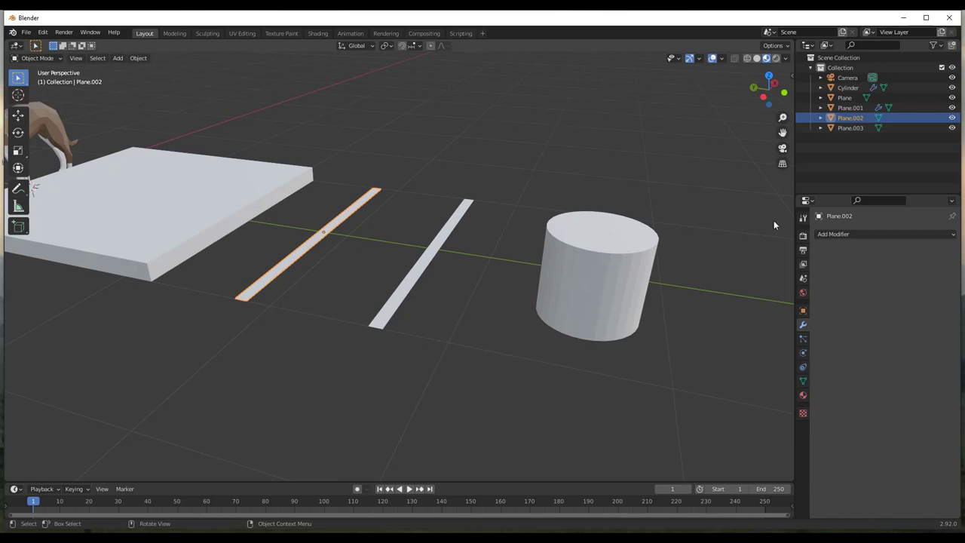
left_click(847, 234)
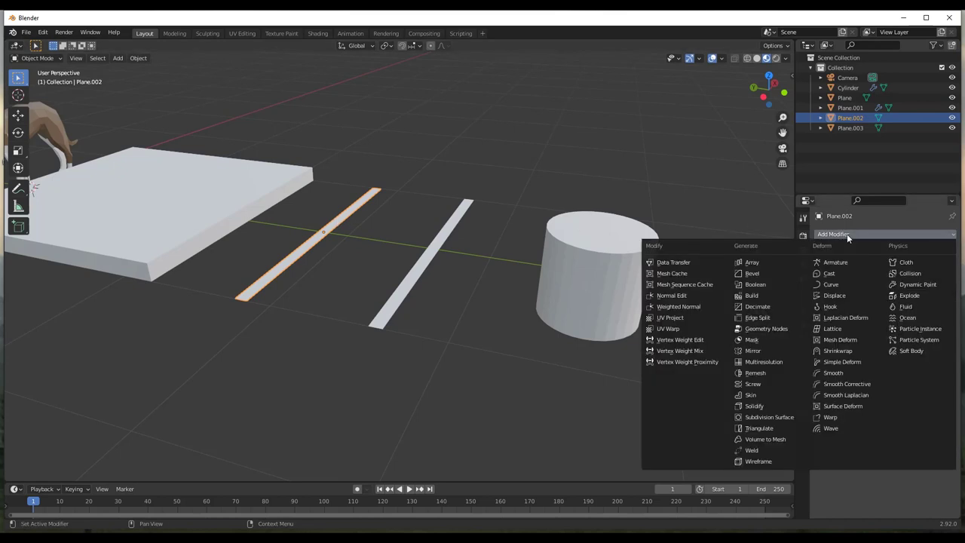
left_click(757, 406)
left_click_drag(898, 279, 962, 279)
middle_click_drag(743, 322, 414, 271)
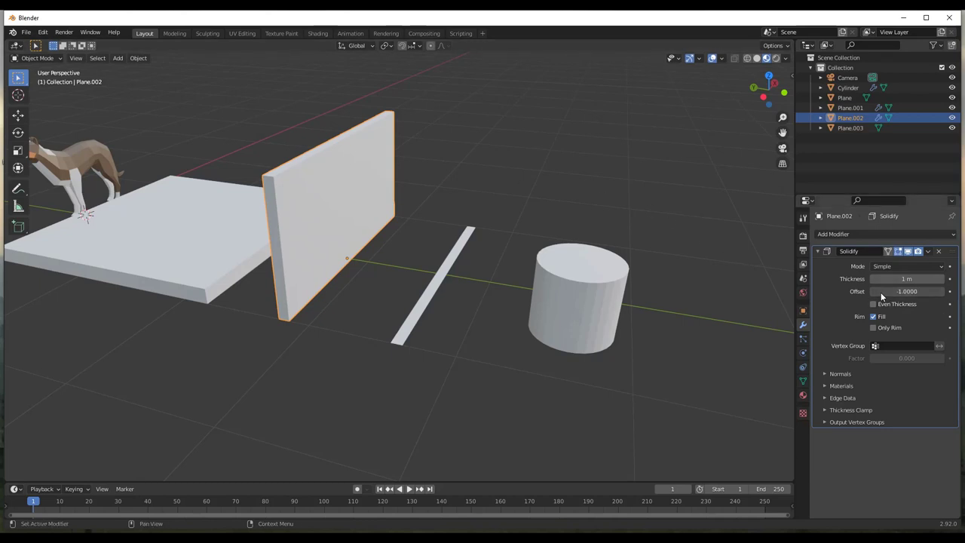
Set the first strip's Solidify offset to 1.0000, then select the second strip nearer the cylinder
left_click_drag(880, 291, 945, 295)
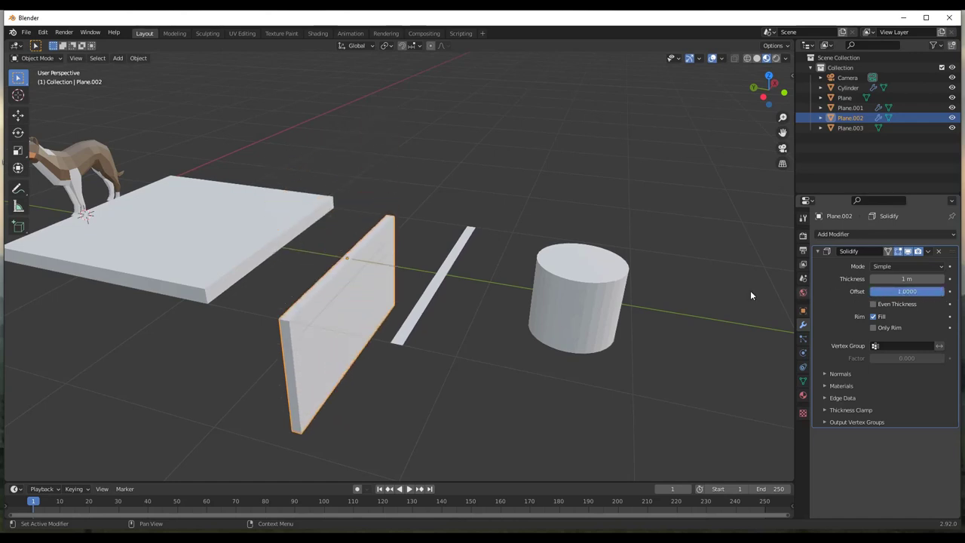
left_click(436, 283)
middle_click_drag(436, 283, 427, 224)
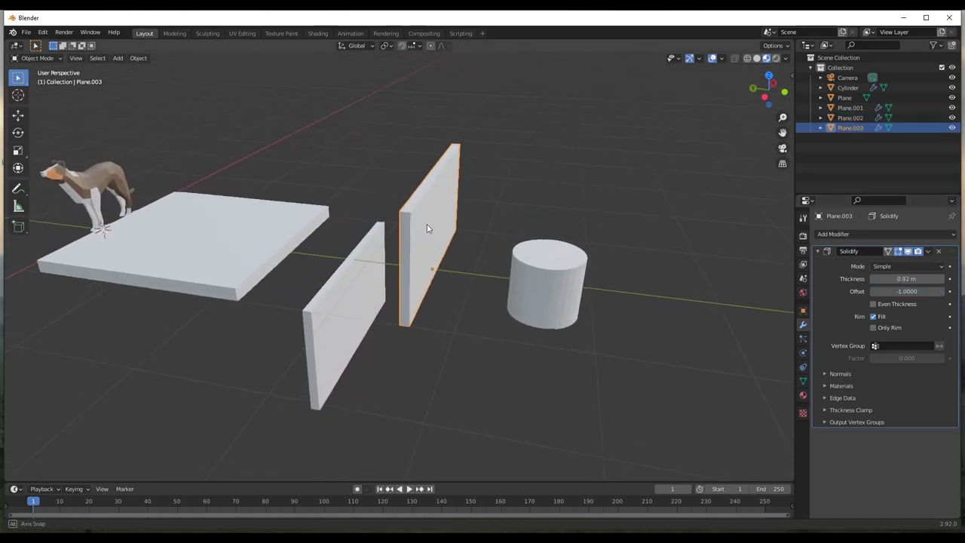
Put the first strip in Edit Mode and display its face normals with a longer line size
left_click(345, 286)
scroll(347, 264, "up", 2)
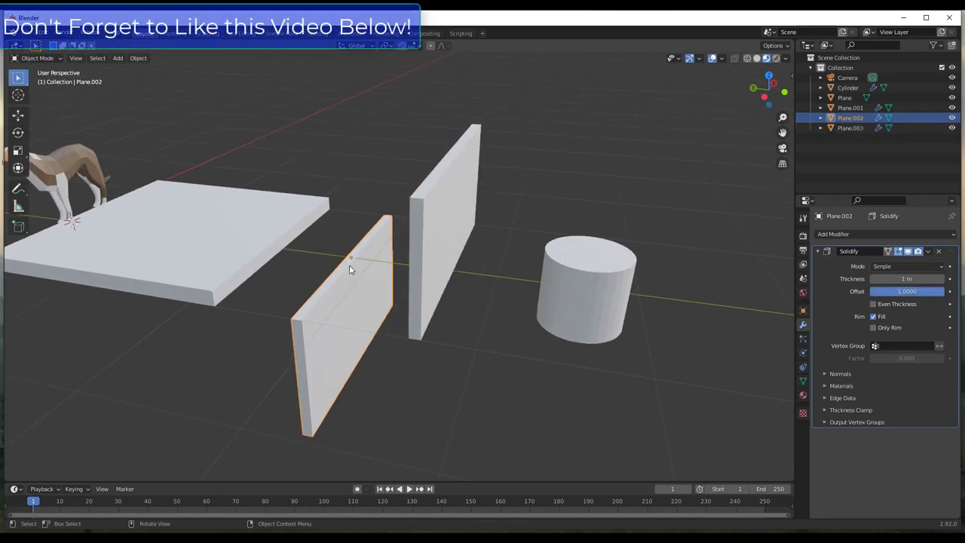
key("Tab")
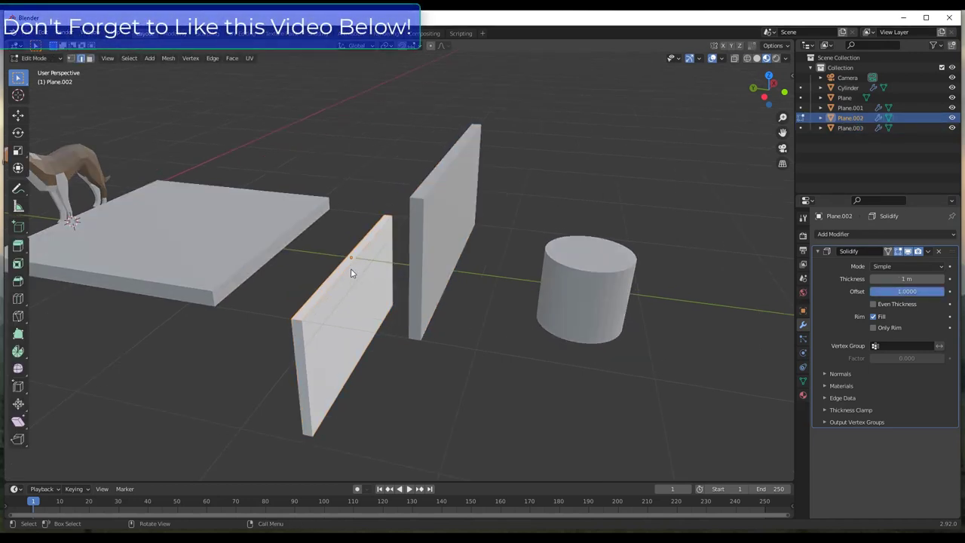
left_click(722, 59)
left_click(680, 434)
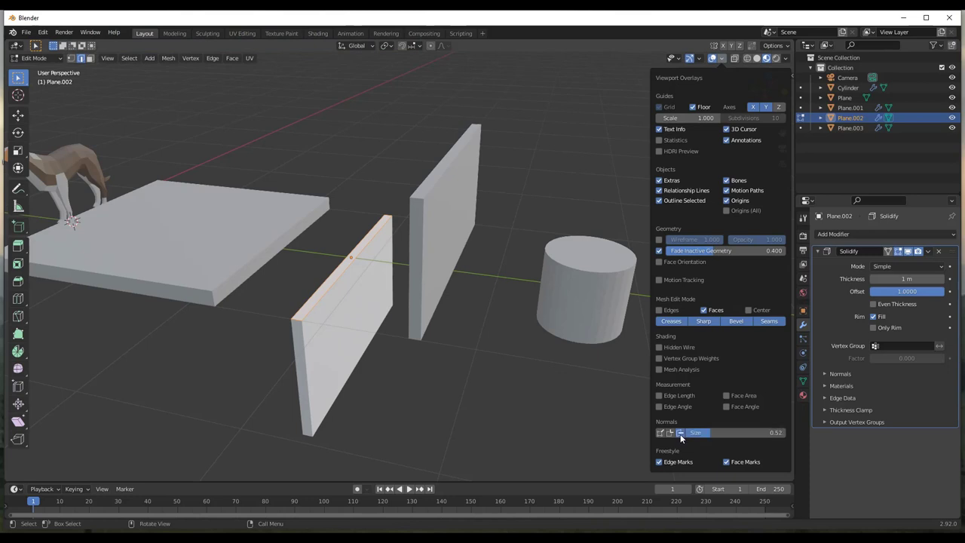
left_click_drag(708, 432, 743, 433)
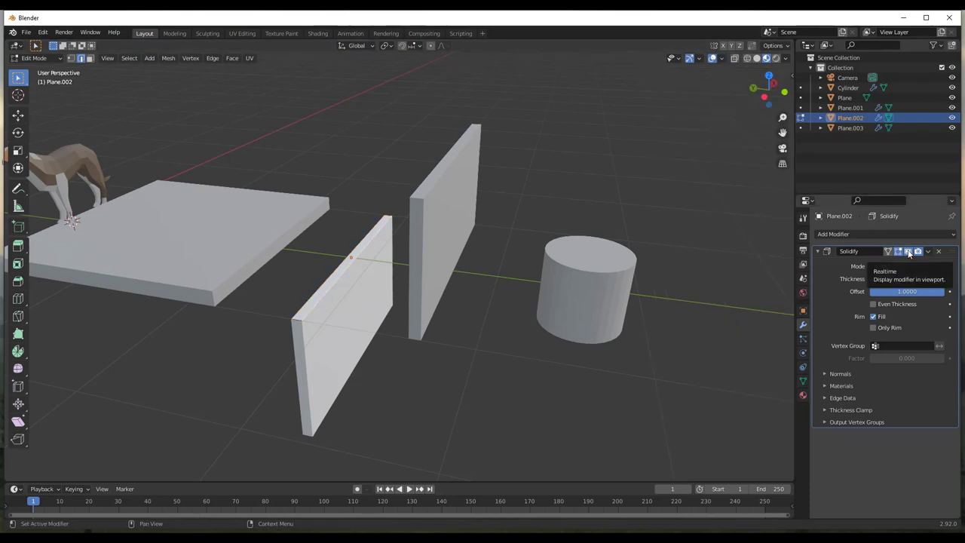
Hide the first strip's Solidify modifier in the viewport to examine the direction of its face normal
left_click(908, 252)
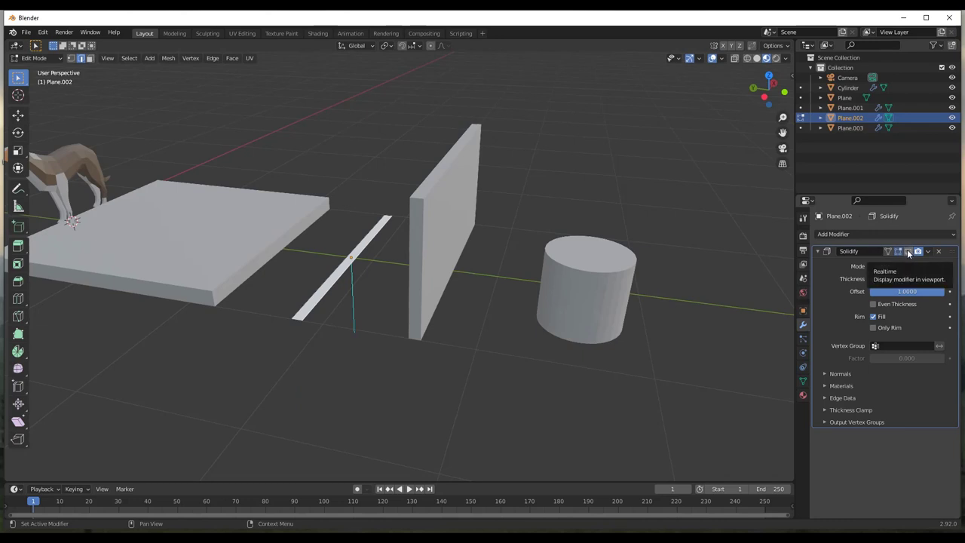
scroll(343, 272, "up", 5)
mouse_move(355, 267)
middle_mouse_down()
mouse_move(358, 213)
mouse_move(355, 266)
mouse_move(351, 254)
middle_mouse_up()
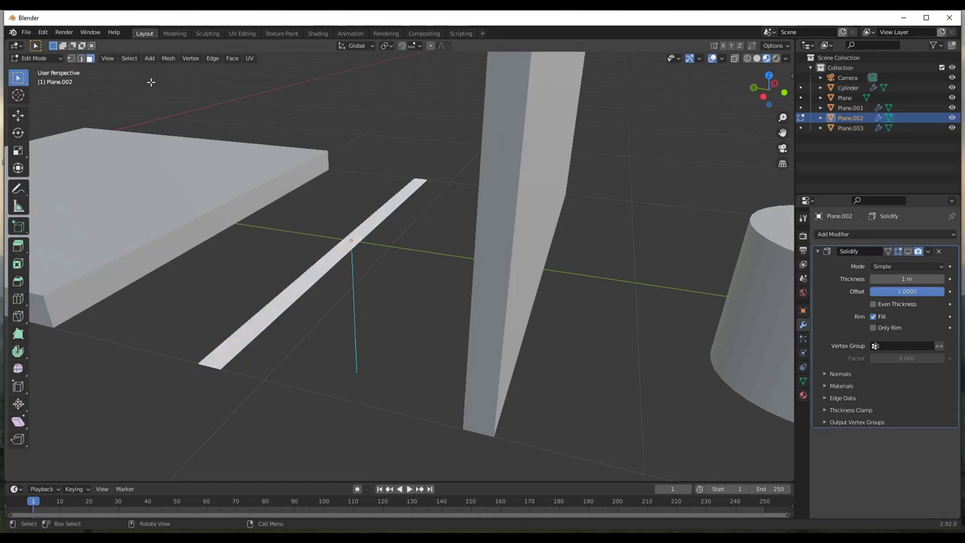
Flip the first strip's face normal and show its Solidify modifier in the viewport again
left_click(168, 58)
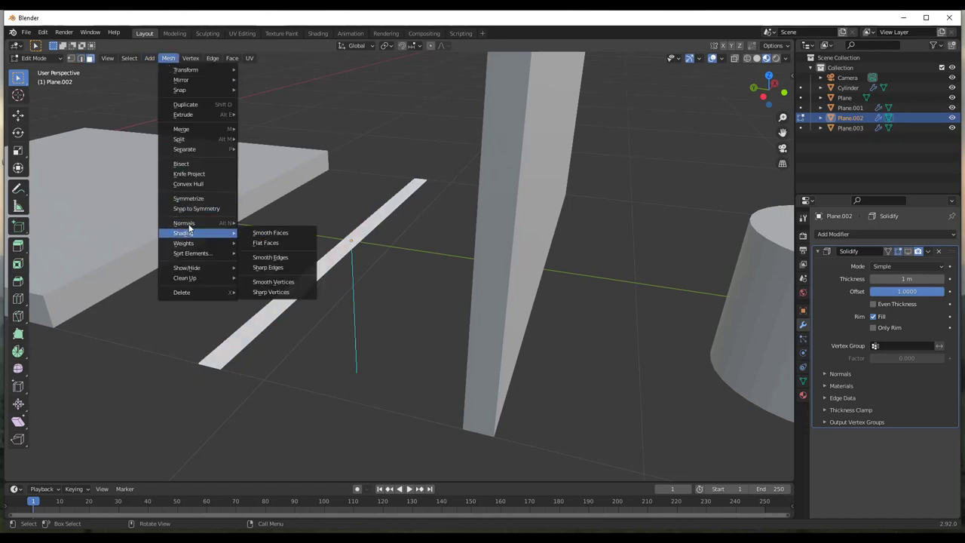
mouse_move(189, 223)
left_click(272, 224)
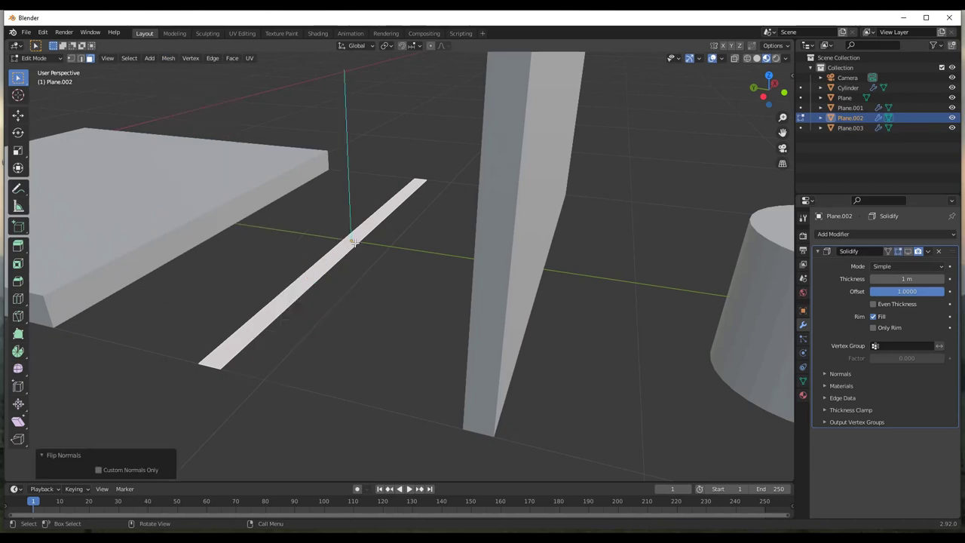
scroll(354, 243, "down", 3)
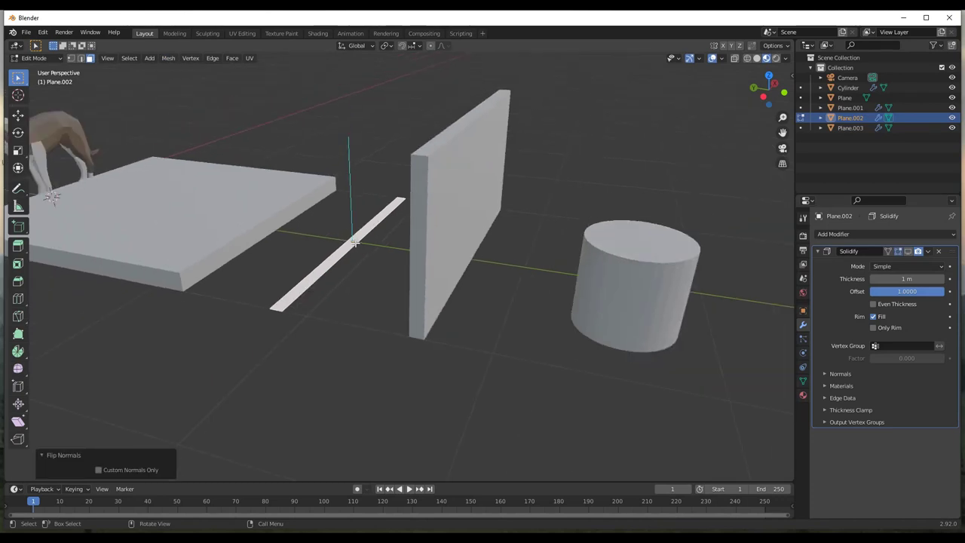
left_click(908, 252)
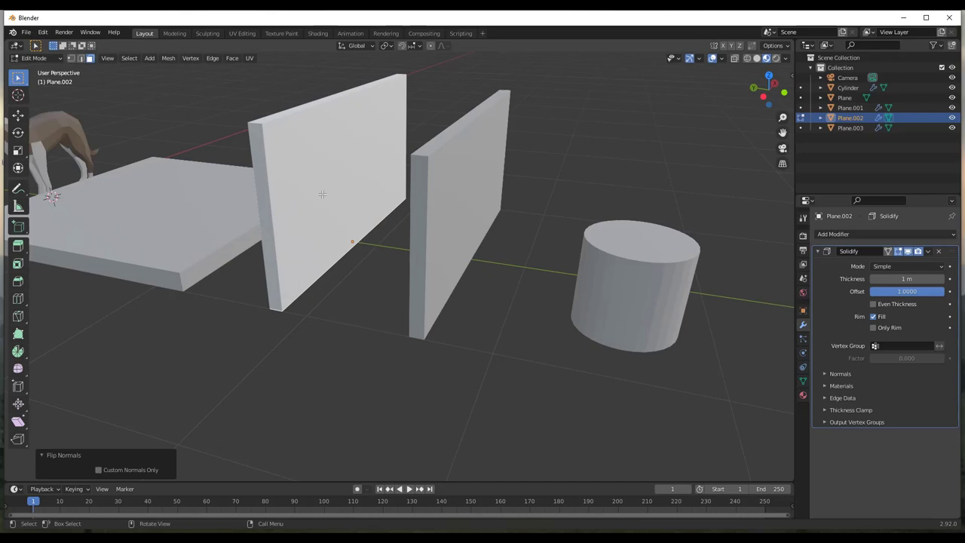
middle_click_drag(322, 195, 337, 283)
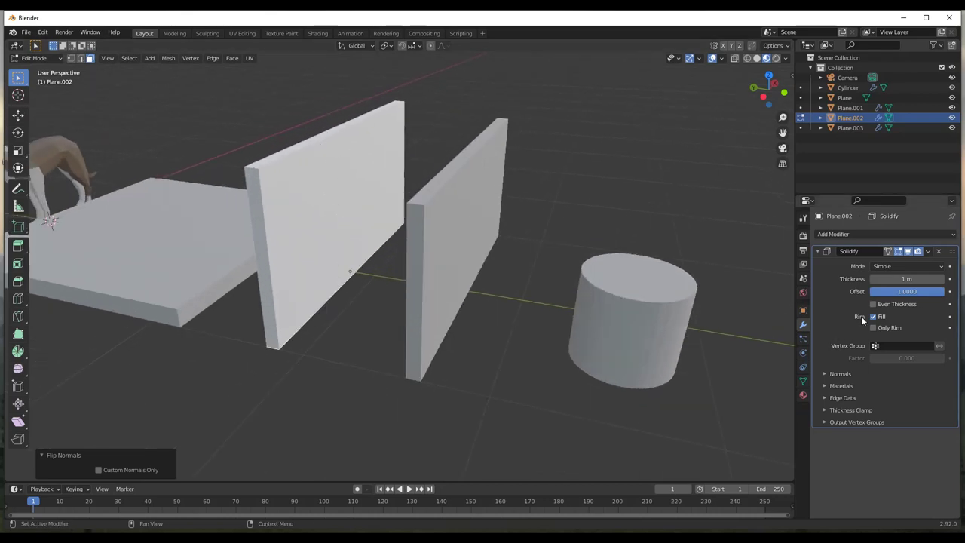
Set the first strip's Solidify offset to -1.0000, flip its face normal again and return to Object Mode
left_click_drag(917, 290, 877, 294)
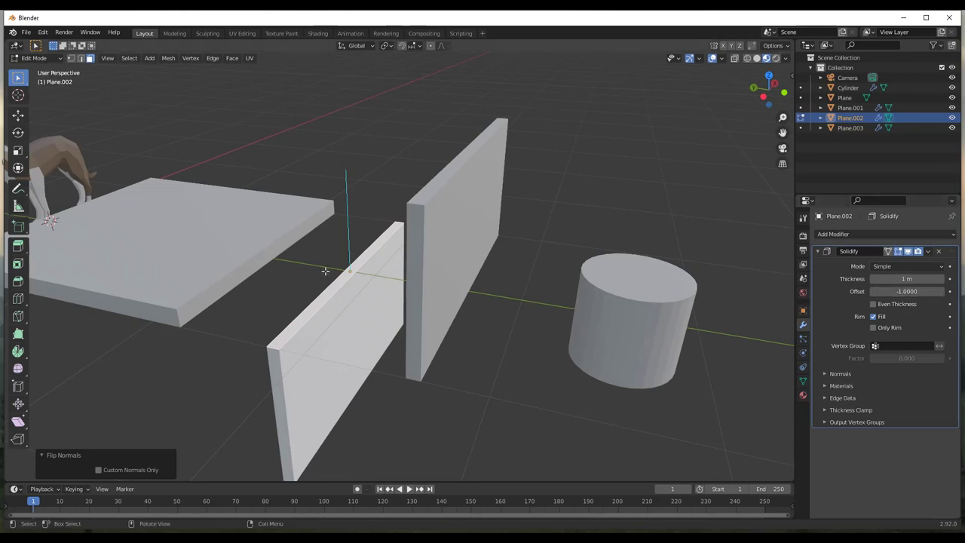
left_click(168, 58)
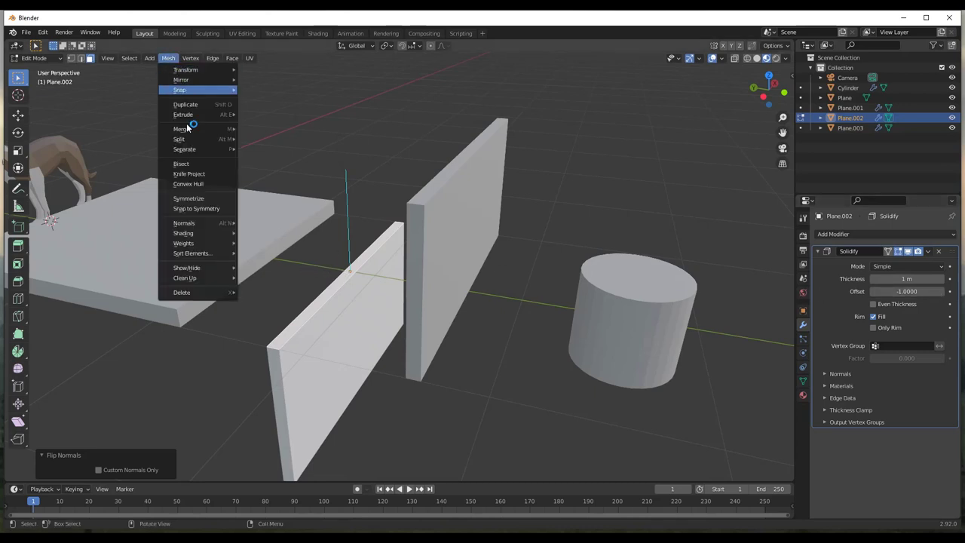
mouse_move(192, 223)
left_click(275, 223)
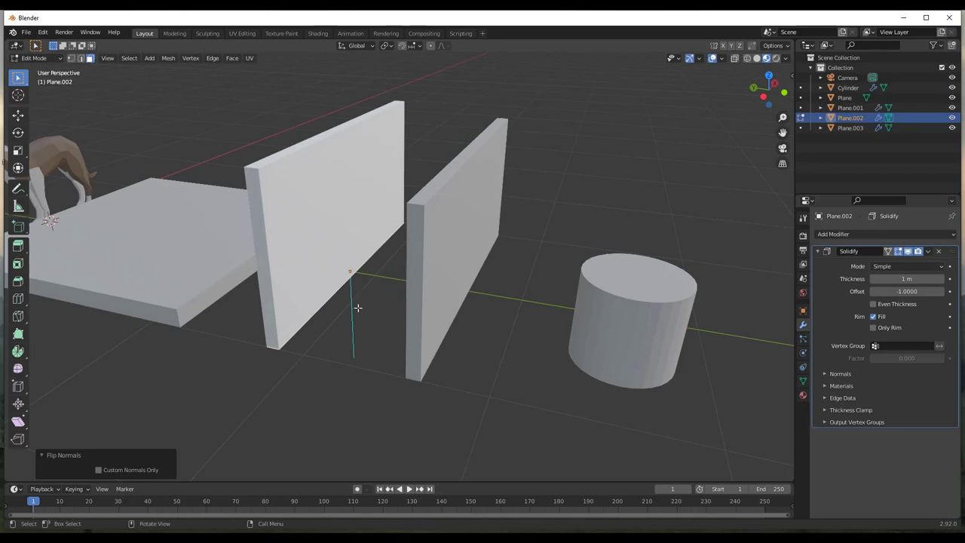
mouse_move(888, 298)
left_mouse_down()
mouse_move(935, 298)
mouse_move(888, 297)
left_mouse_up()
scroll(405, 226, "down", 3)
scroll(432, 205, "up", 3)
key("Tab")
Add a Solidify modifier to the cylinder
left_click(381, 198)
scroll(504, 228, "down", 4)
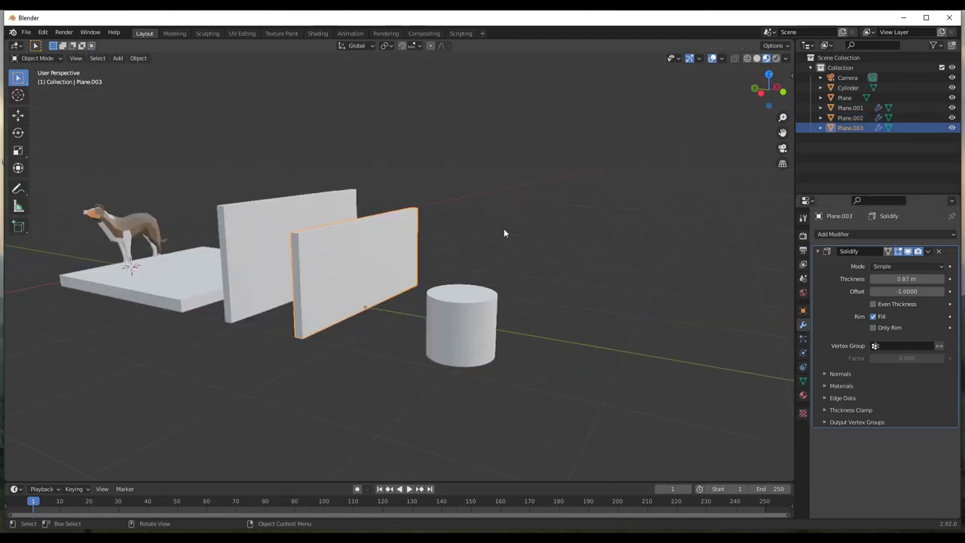
scroll(512, 271, "up", 2)
left_click(484, 309)
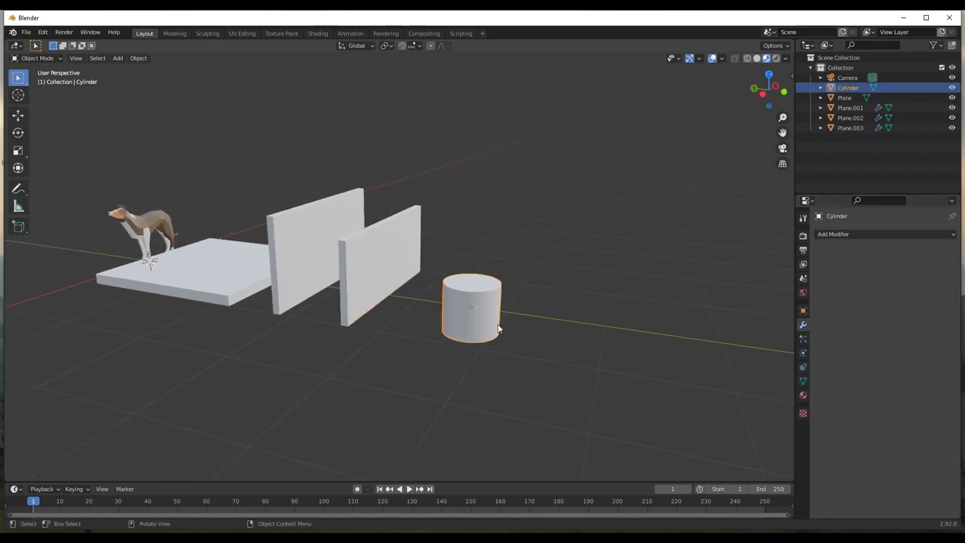
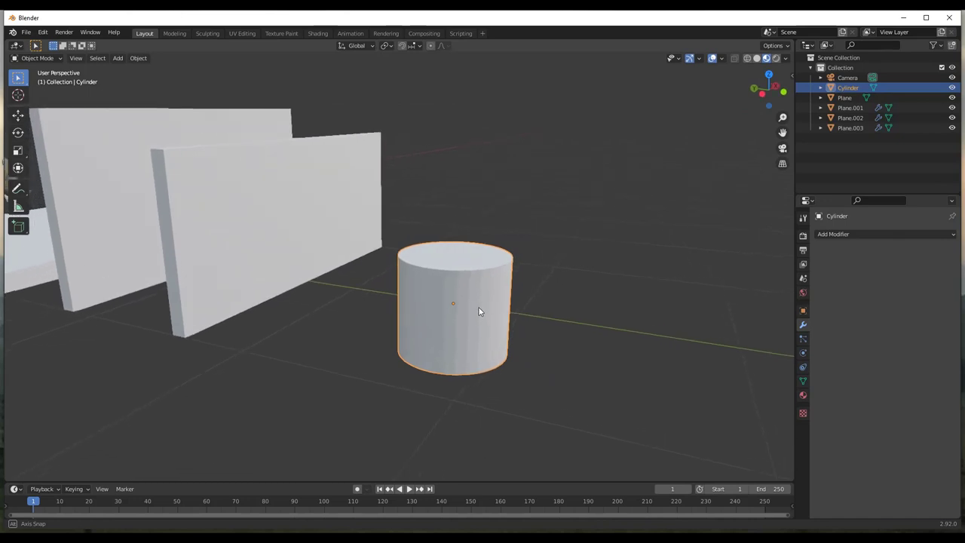
left_click(837, 235)
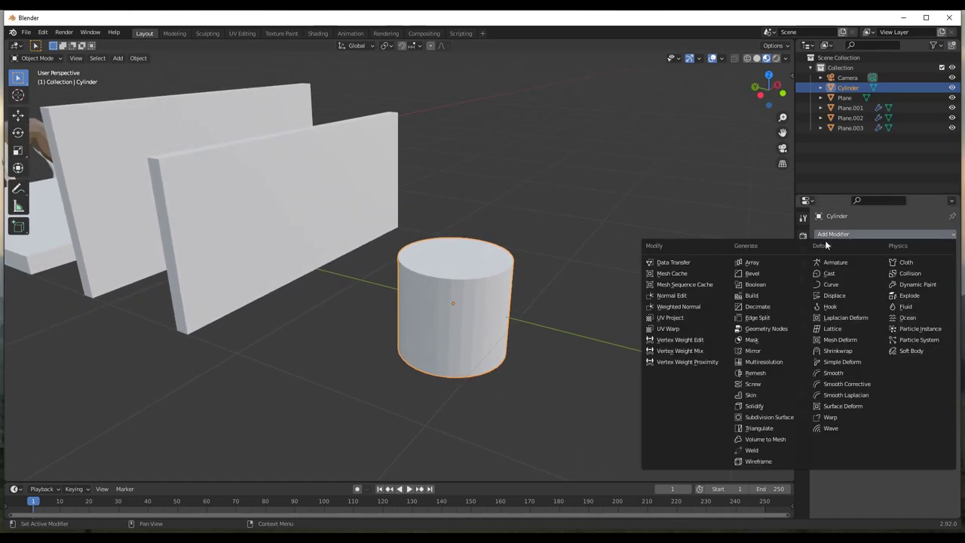
left_click(754, 407)
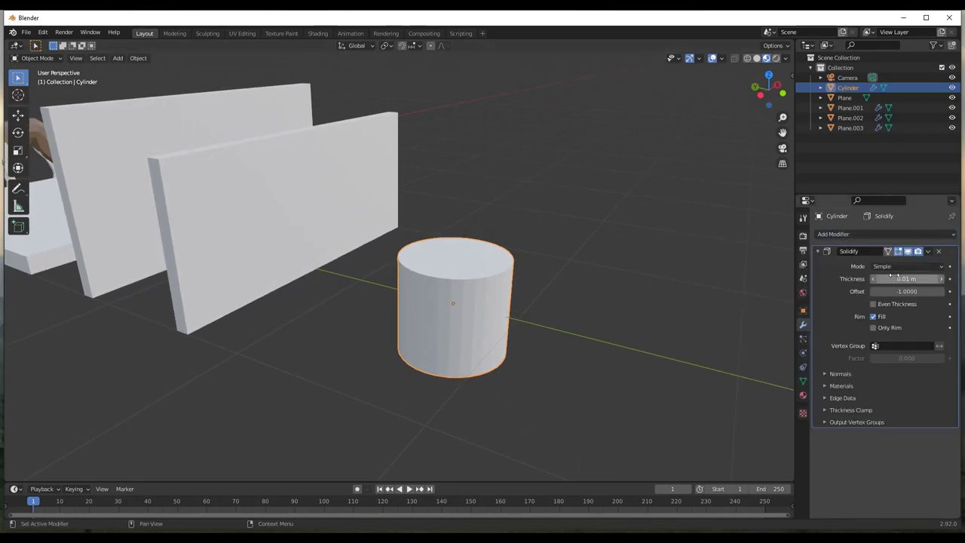
Set the cylinder's Solidify thickness to -0.34 m and turn off the face normals display in Edit Mode
mouse_move(907, 278)
left_mouse_down()
mouse_move(935, 278)
mouse_move(890, 278)
mouse_move(903, 278)
left_mouse_up()
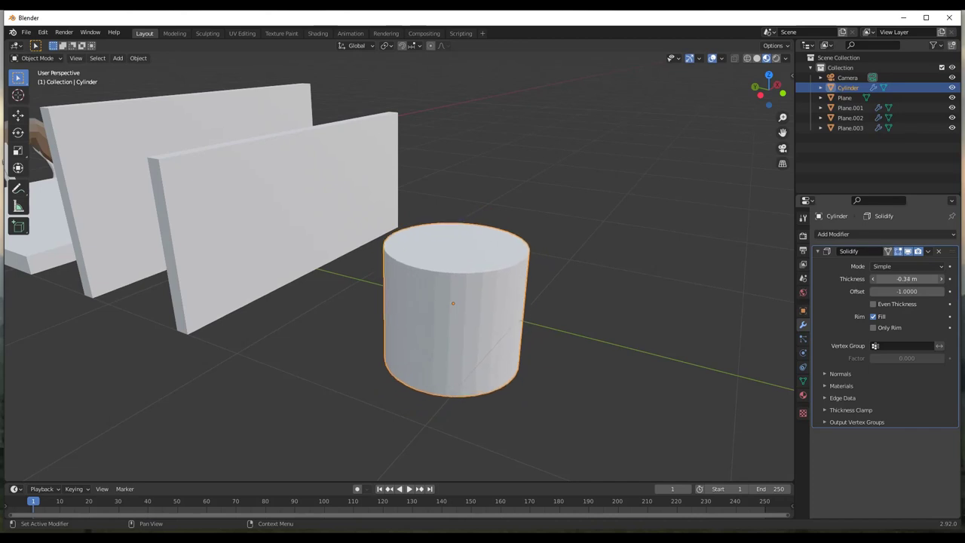
middle_click_drag(452, 327, 462, 262)
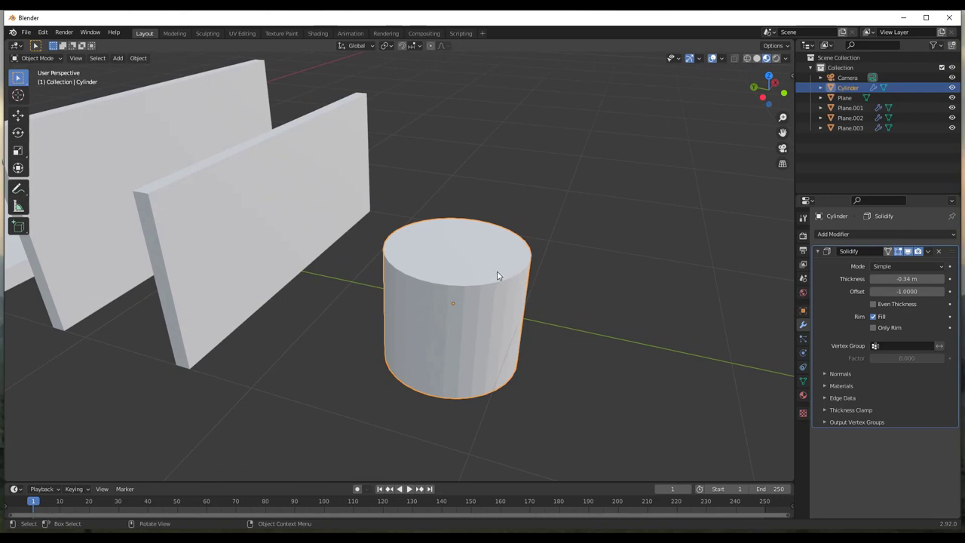
key("Tab")
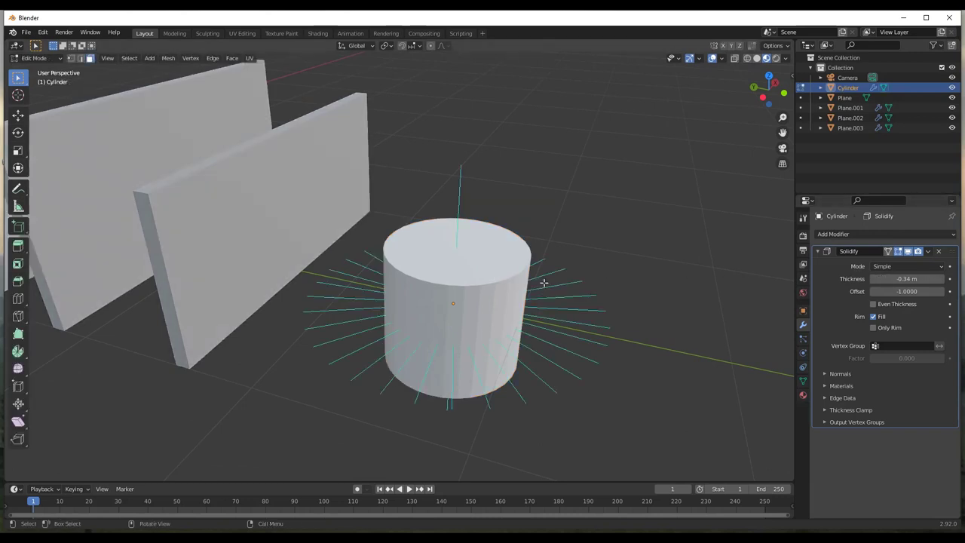
left_click(721, 60)
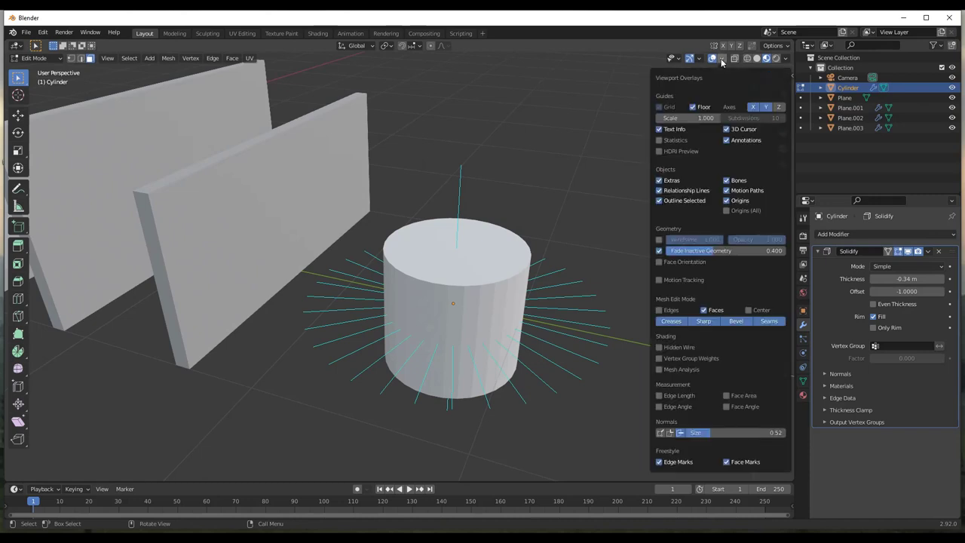
left_click(675, 434)
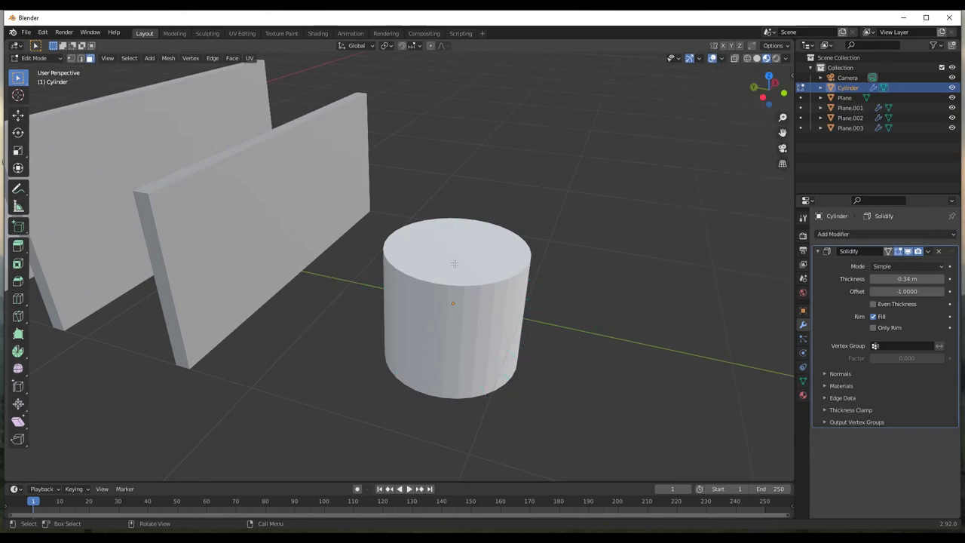
Hide the cylinder's Solidify modifier in the viewport, delete the cylinder's top face and return to Object Mode
left_click(897, 251)
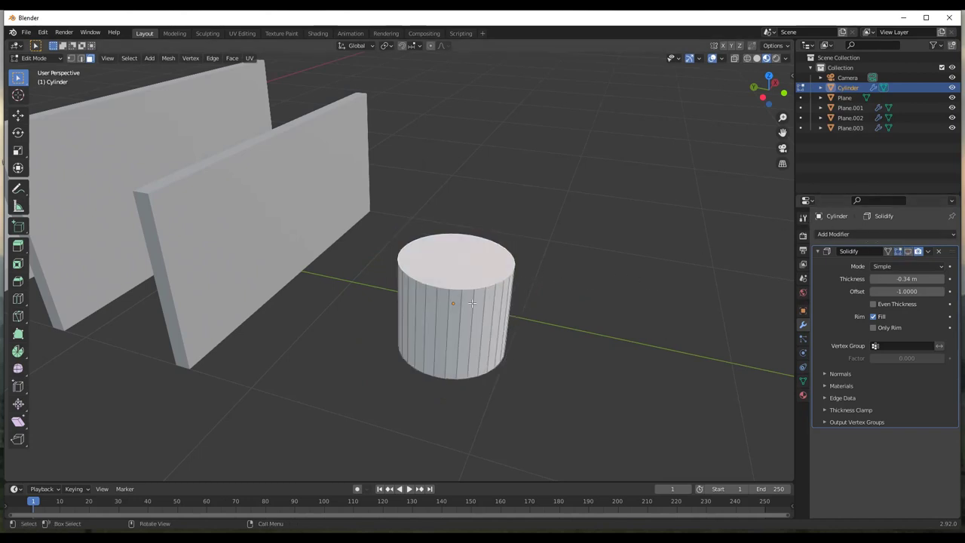
scroll(478, 240, "up", 4)
scroll(506, 209, "down", 1)
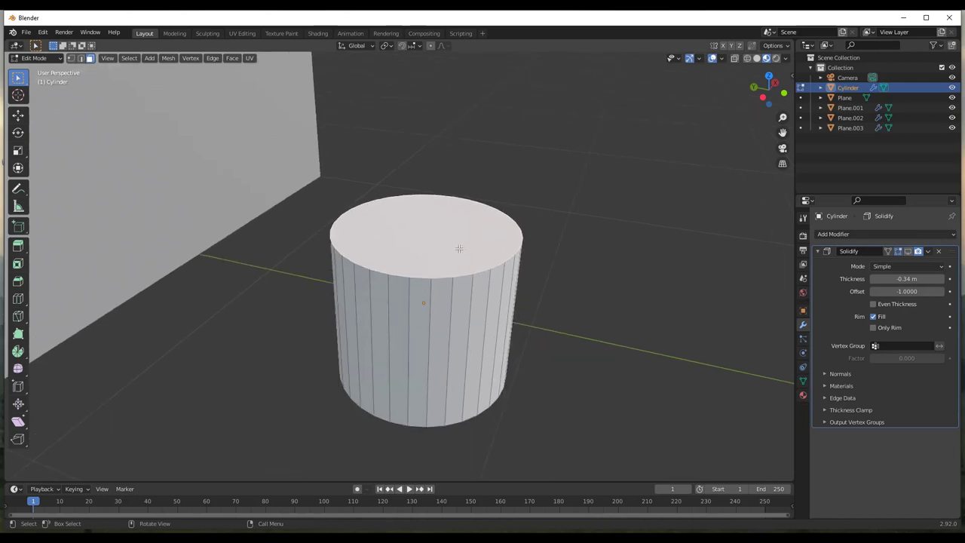
key("x")
left_click(421, 272)
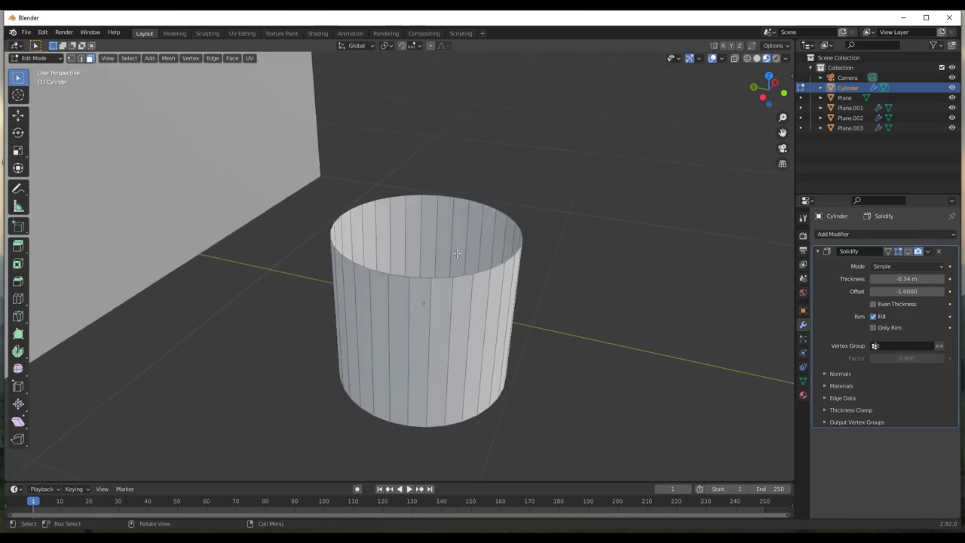
key("Tab")
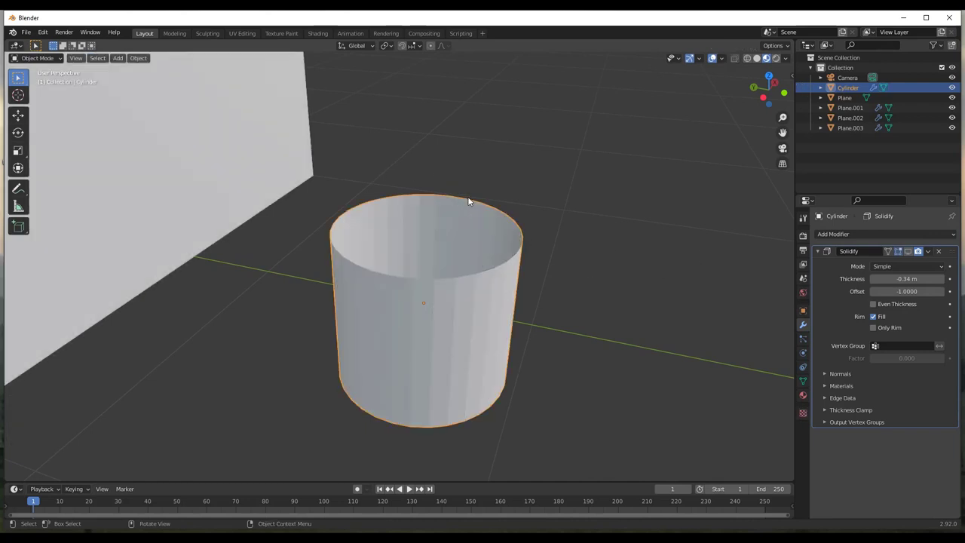
Show the cylinder's Solidify modifier in the viewport again and set its thickness to 0.19 m
left_click(908, 251)
mouse_move(908, 279)
left_mouse_down()
mouse_move(856, 279)
mouse_move(905, 279)
left_mouse_up()
middle_click_drag(649, 267, 424, 235)
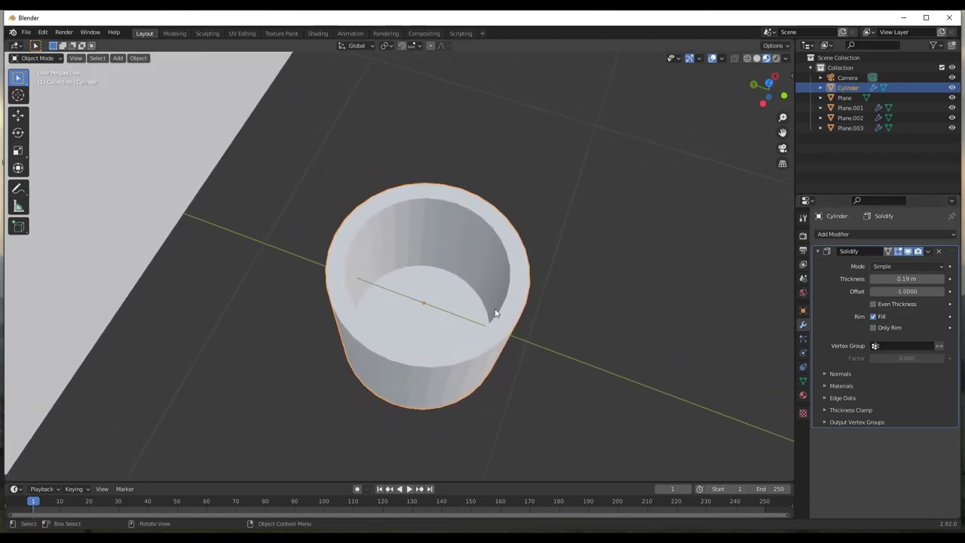
middle_click_drag(451, 359, 470, 334)
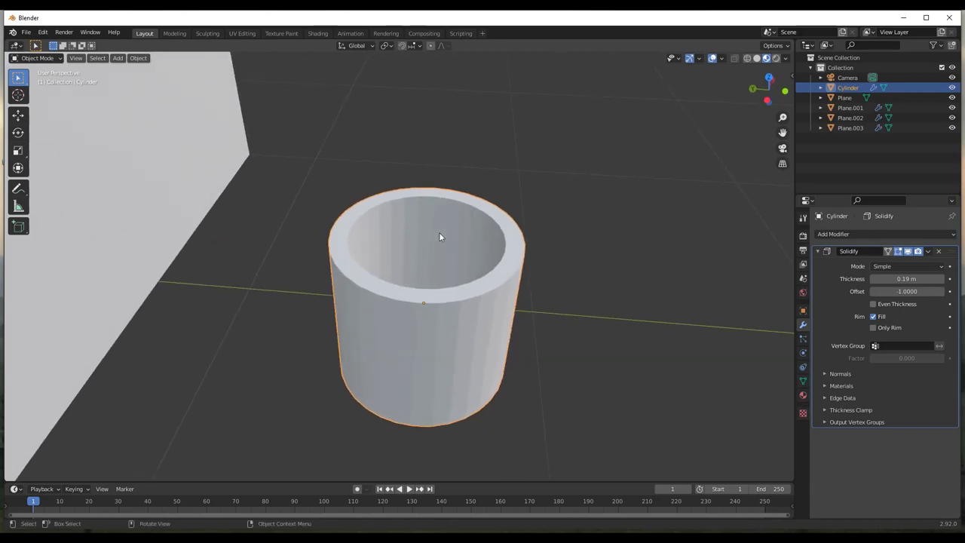
Delete the cylinder's bottom face in Edit Mode to leave an open tube
middle_click_drag(442, 233, 423, 323)
key("Tab")
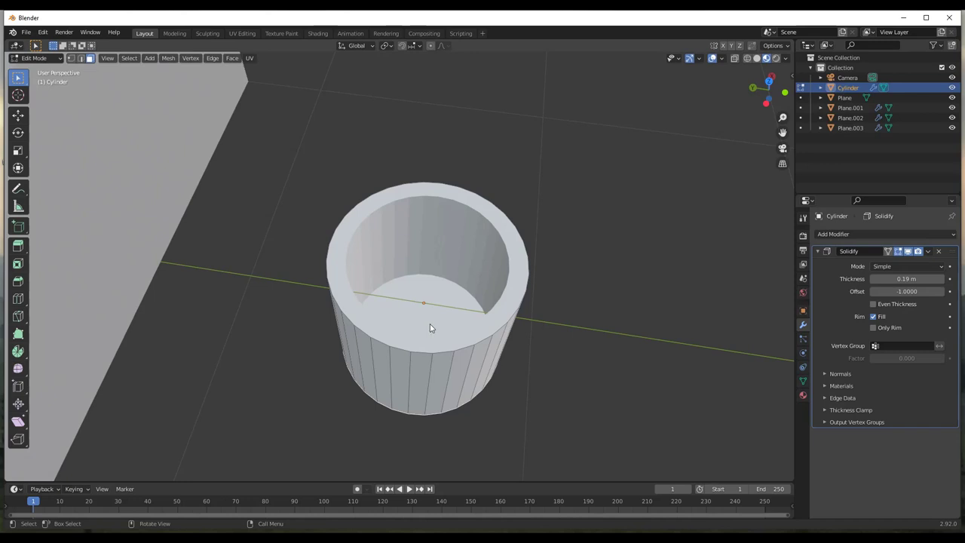
key("x")
left_click(401, 323)
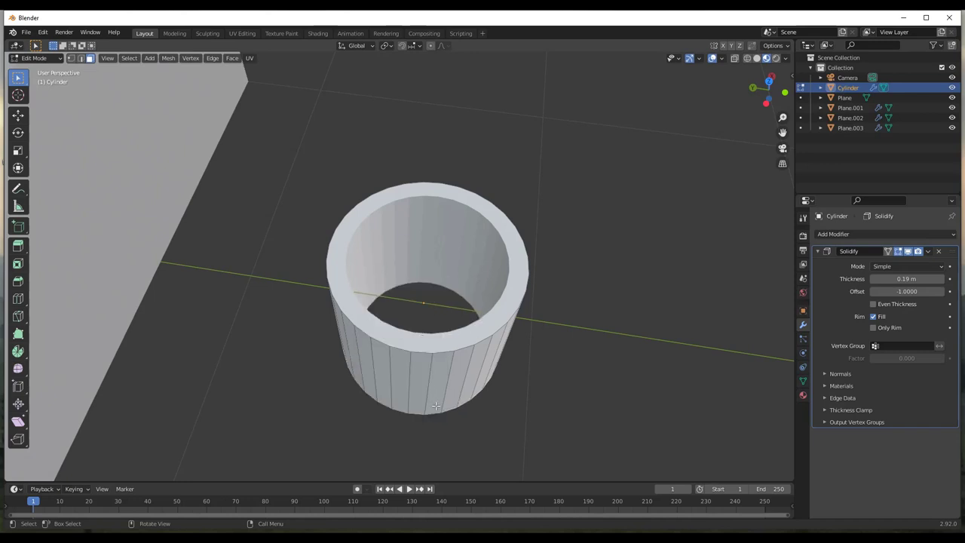
middle_click_drag(436, 406, 437, 249)
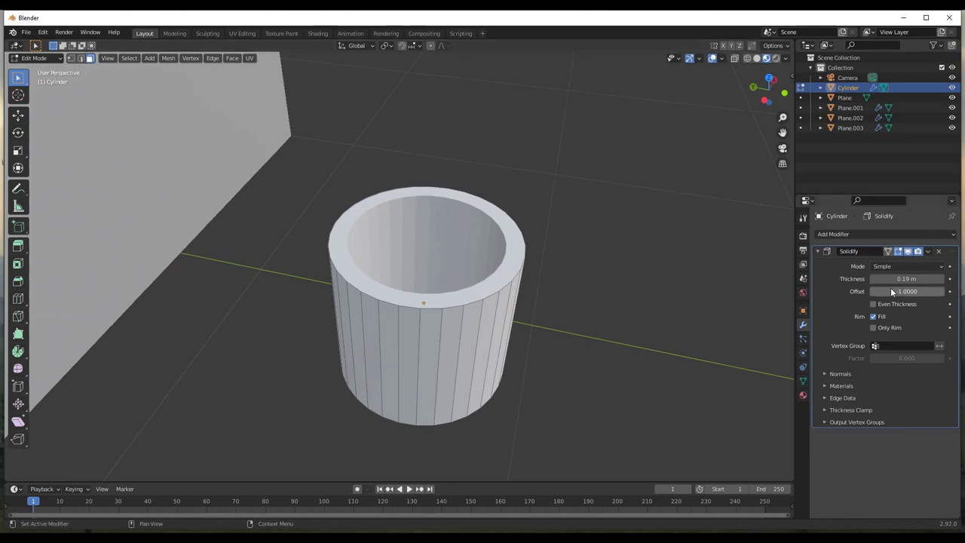
Reduce the open cylinder's Solidify thickness to about 0.11 m
left_click_drag(897, 279, 868, 292)
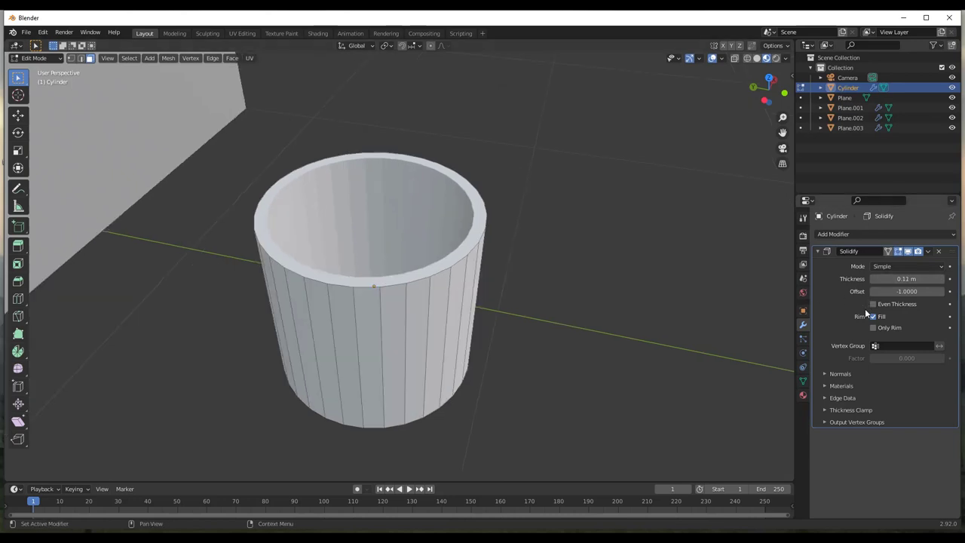
scroll(760, 307, "up", 2)
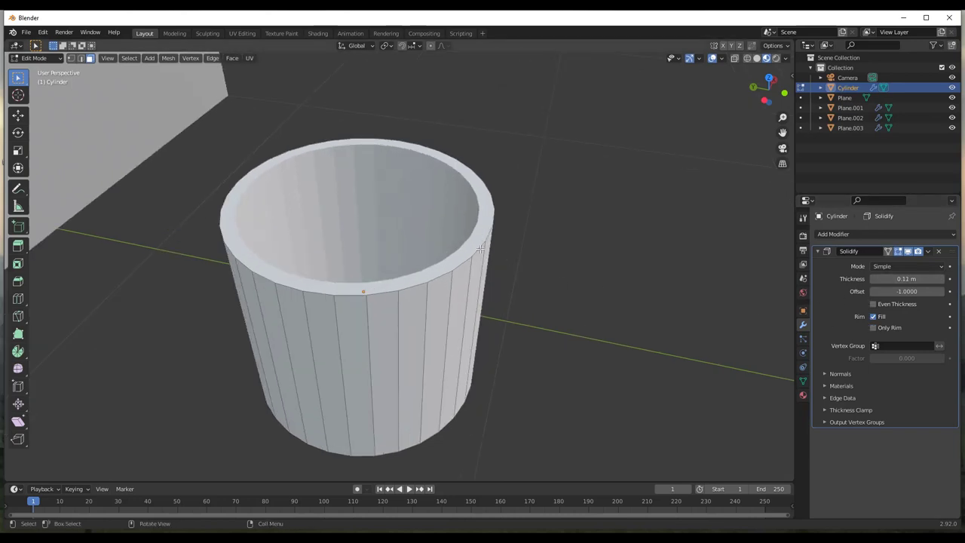
Toggle the Solidify modifier's Rim Fill option off and on to compare the cylinder's open and closed rims
left_click(873, 316)
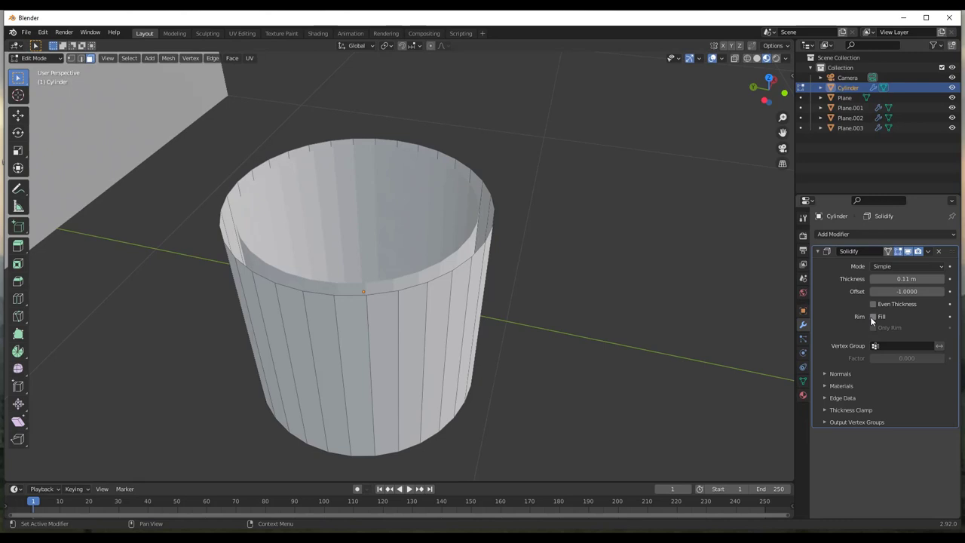
left_click(873, 317)
left_click(873, 317)
left_click(873, 317)
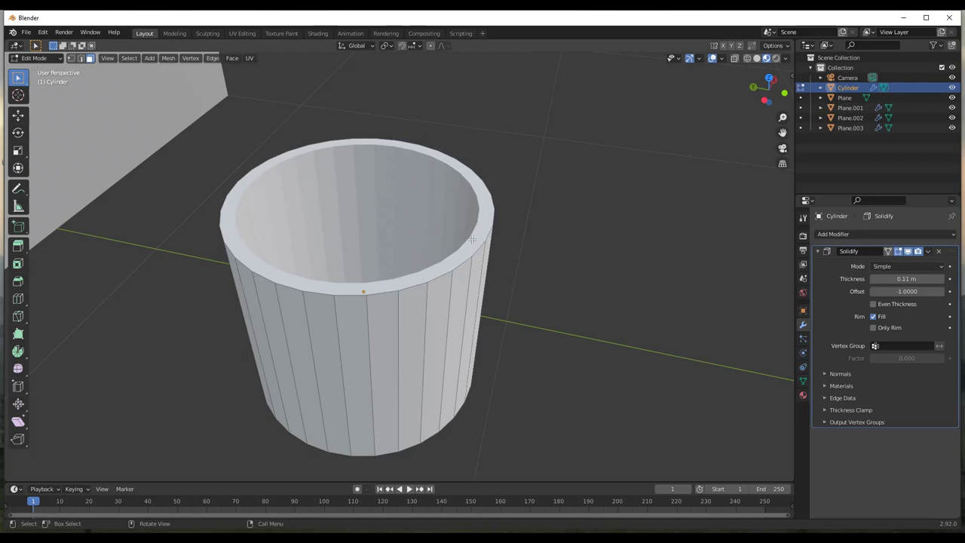
left_click(873, 317)
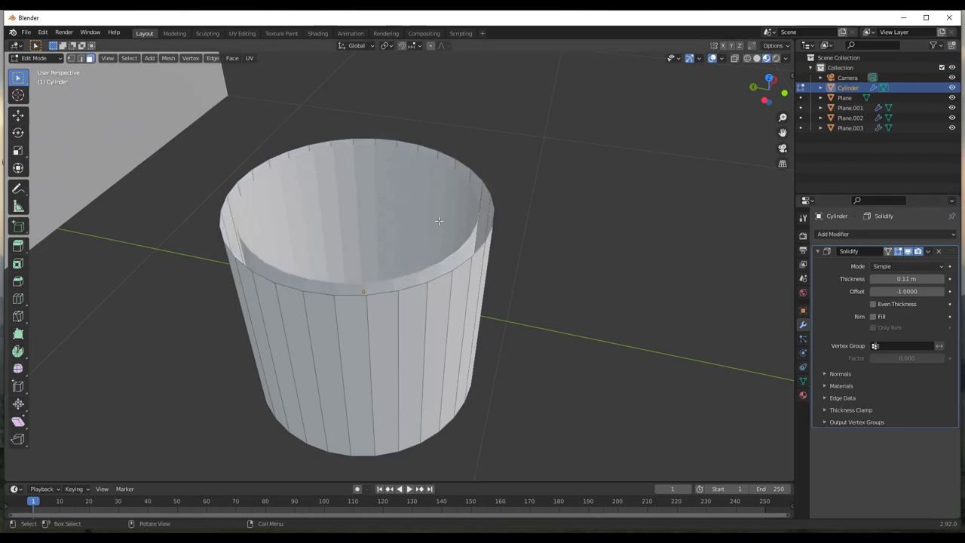
middle_click_drag(482, 287, 508, 214)
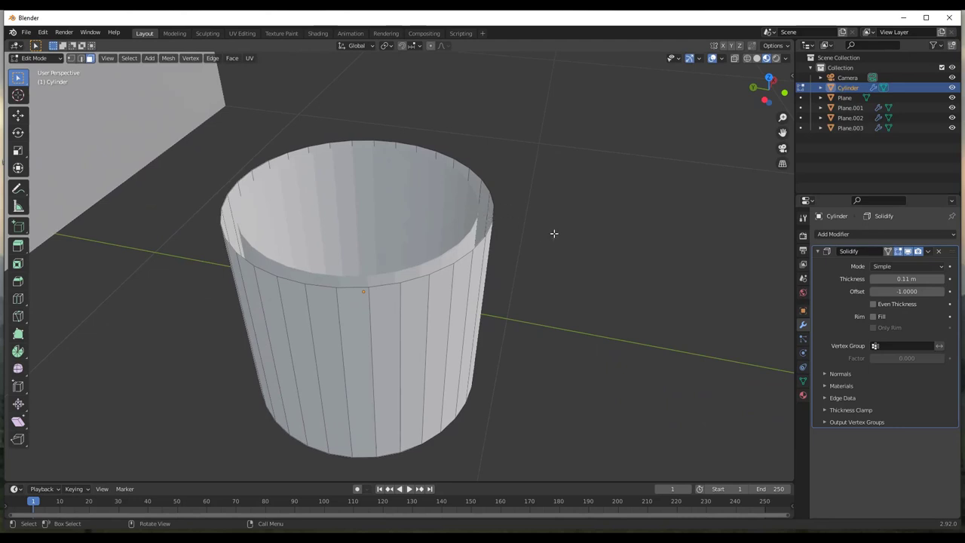
left_click(874, 317)
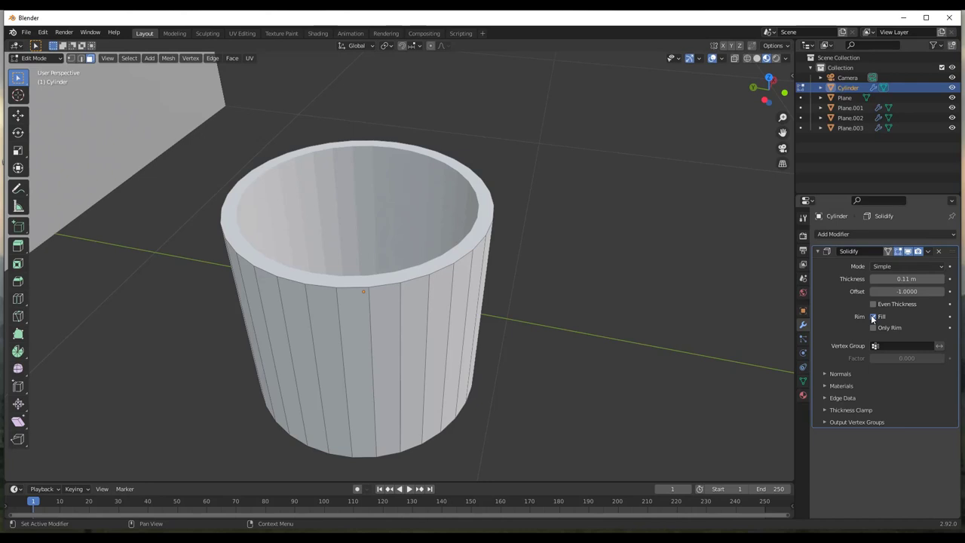
left_click(873, 316)
scroll(400, 257, "down", 3)
middle_click_drag(400, 256, 423, 249)
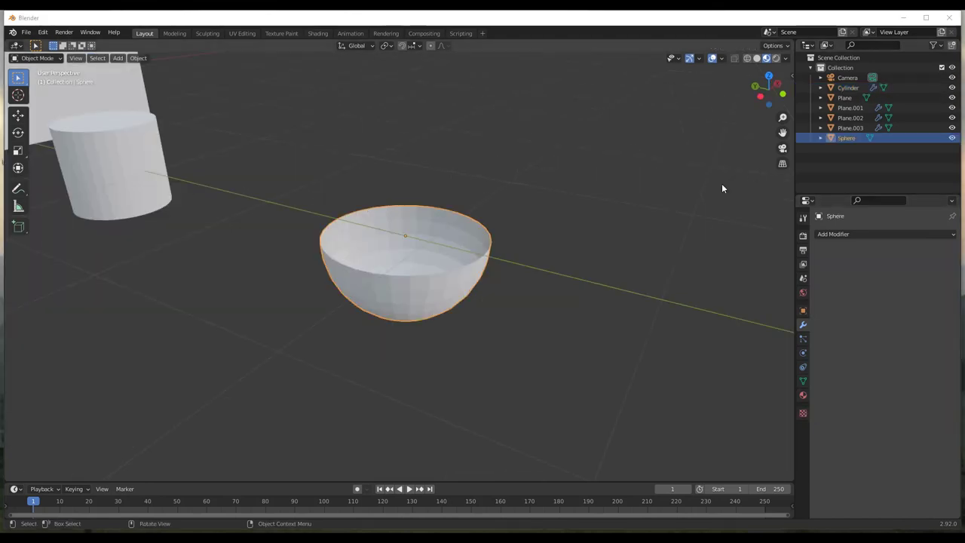
Add a Solidify modifier to the half-sphere bowl and set its thickness to 0.14 m
middle_click_drag(439, 262, 460, 250)
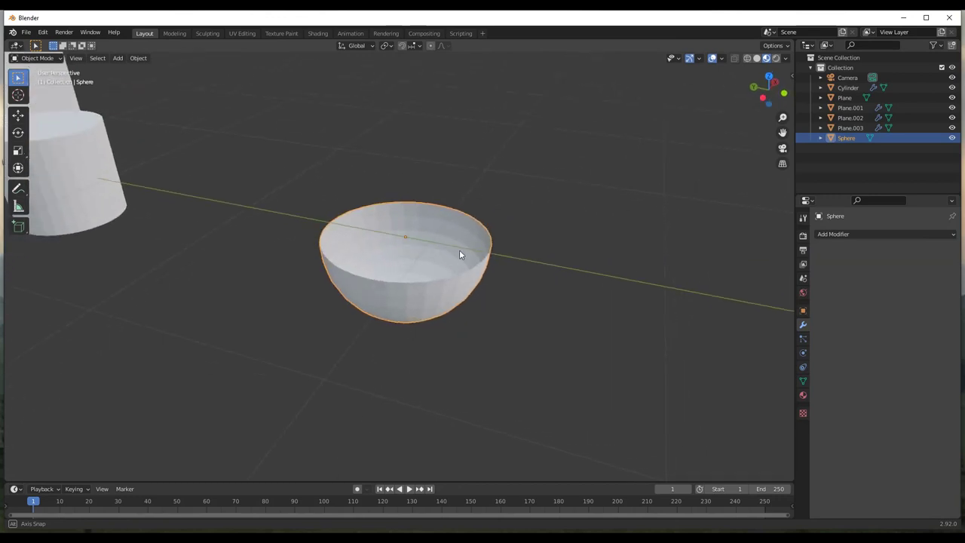
left_click(857, 235)
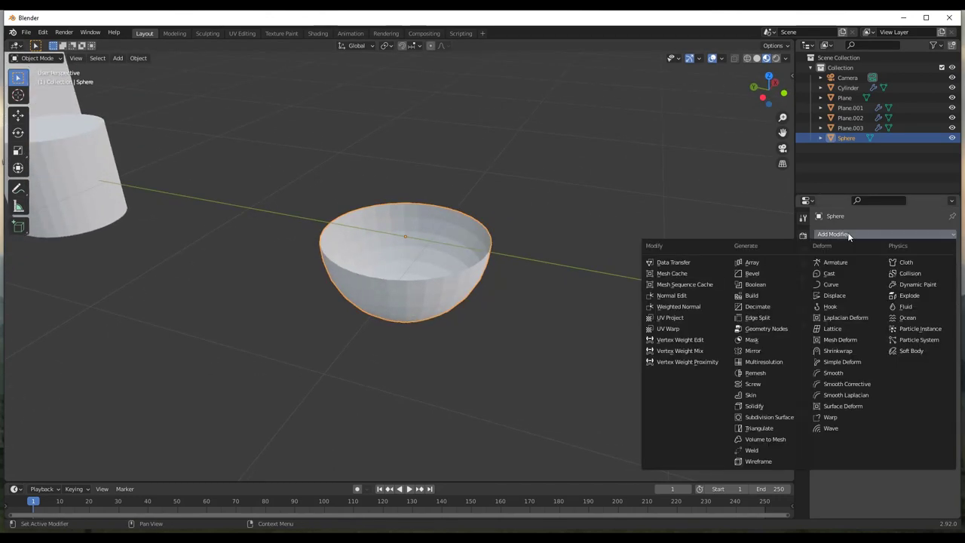
left_click(755, 403)
left_click_drag(905, 279, 918, 279)
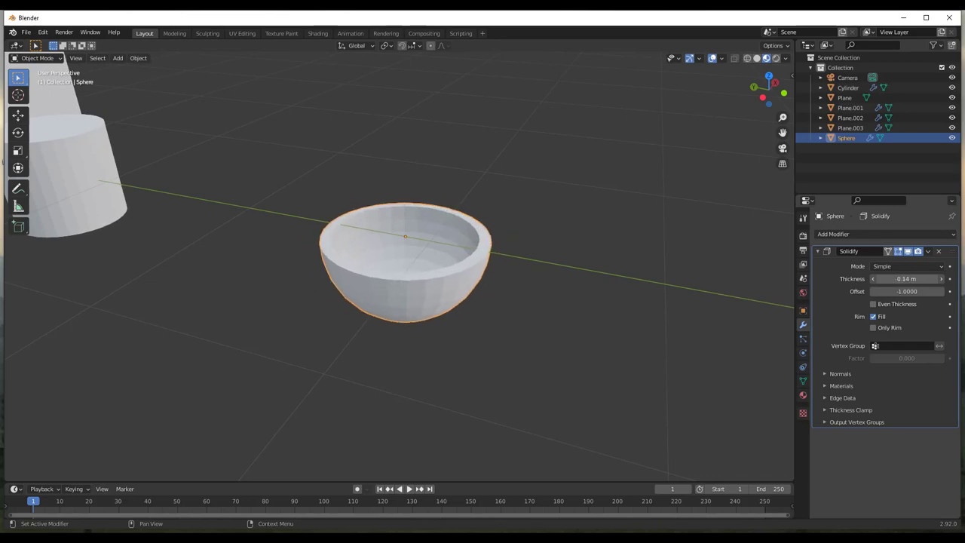
Toggle Rim Fill off and on for the bowl to compare its rim, leaving the option enabled
left_click(874, 317)
left_click(874, 318)
left_click(873, 317)
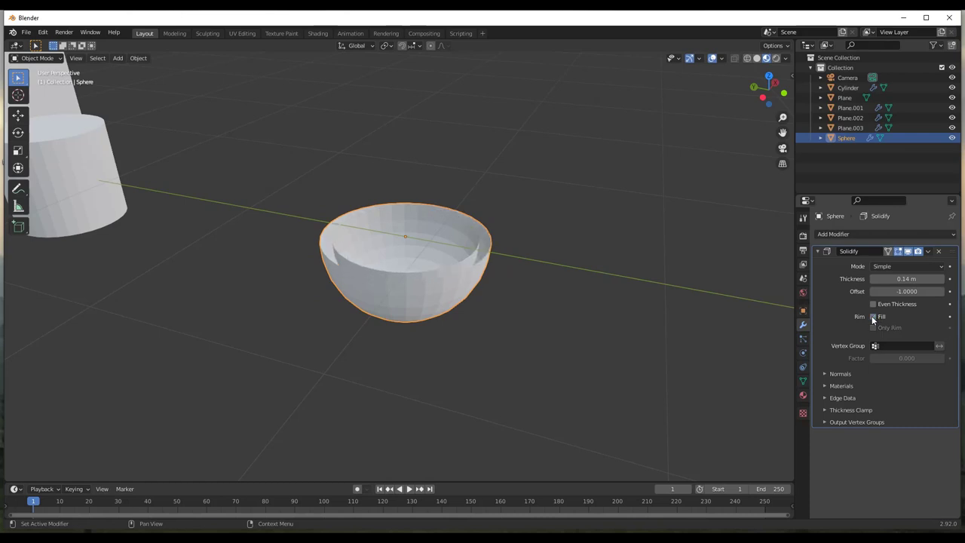
left_click(874, 318)
left_click(874, 317)
left_click(874, 317)
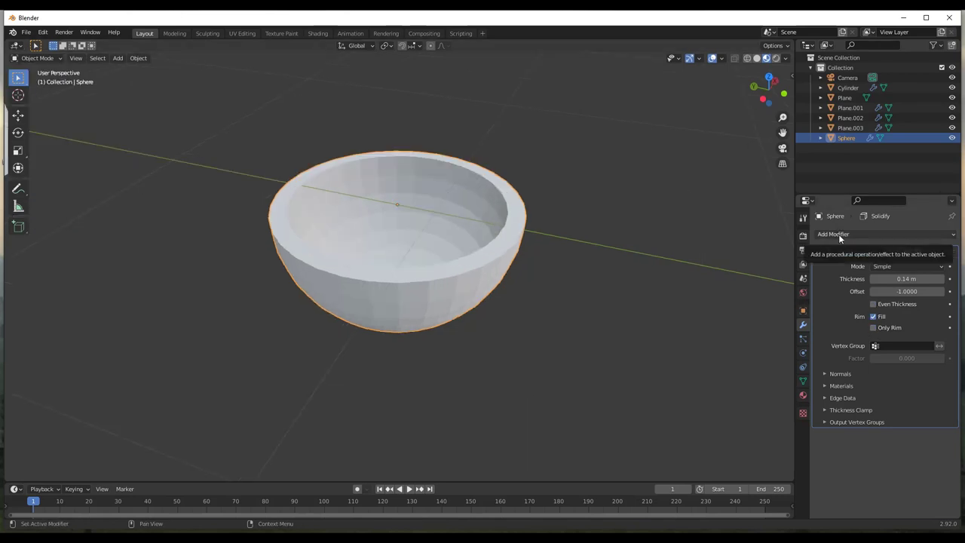
Add a Subdivision Surface modifier to the bowl and collapse its settings
left_click(839, 233)
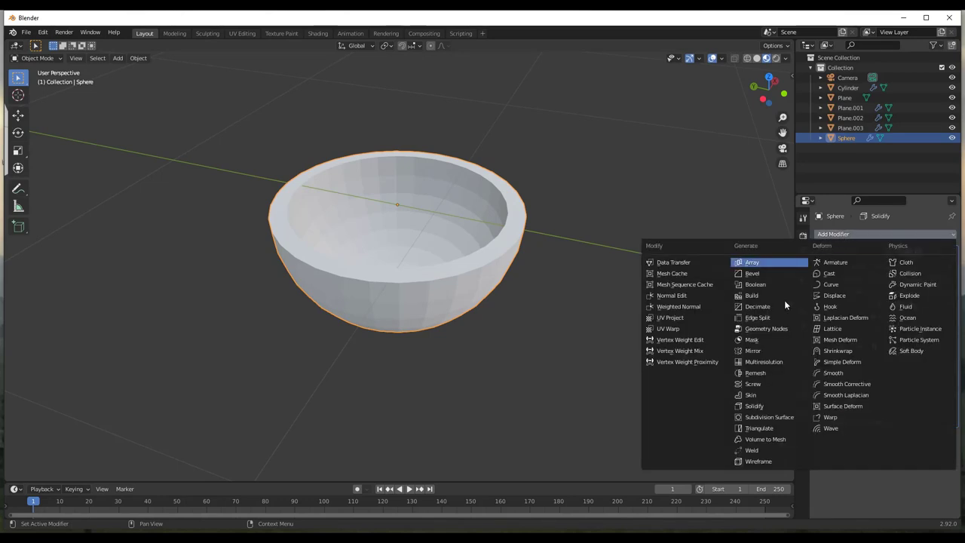
left_click(778, 419)
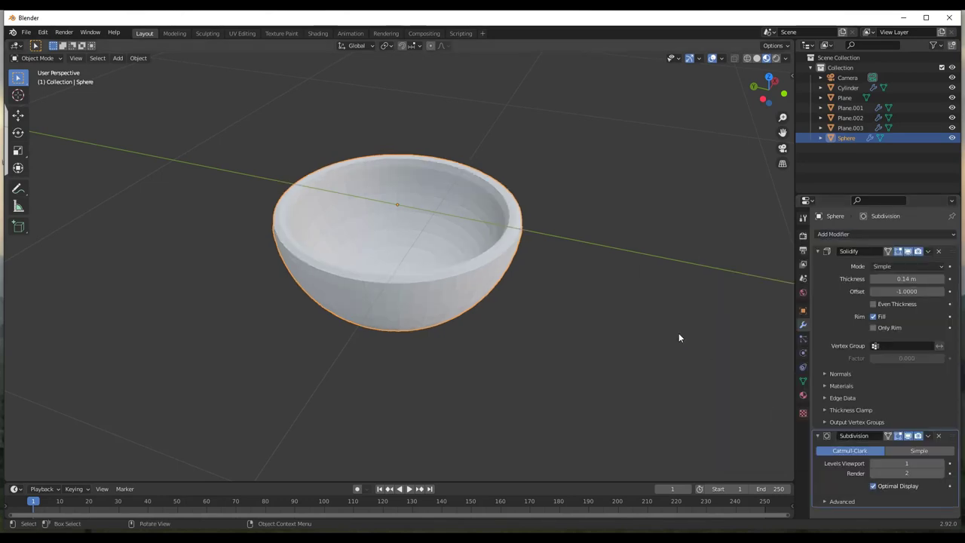
left_click(828, 438)
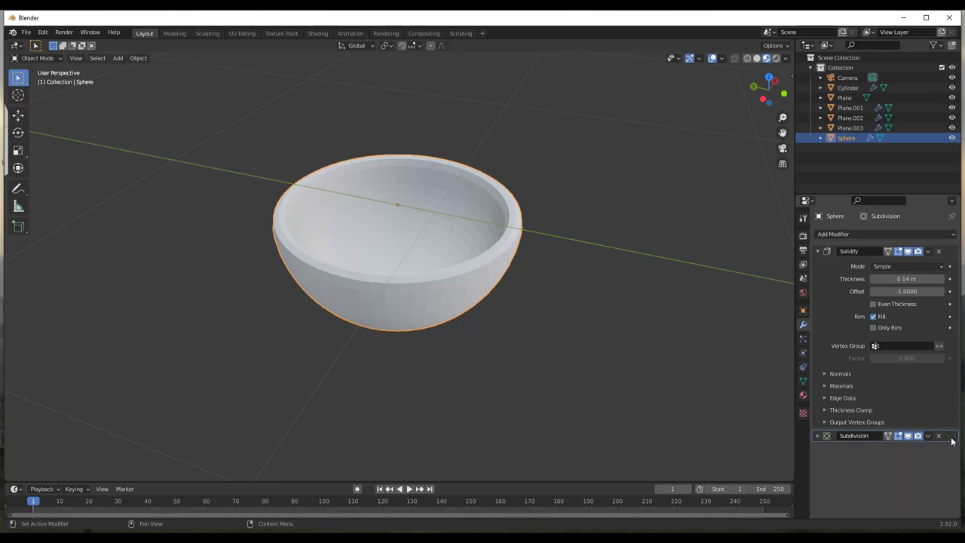
Move the bowl's Subdivision modifier above Solidify in the stack and examine the rim's edges
left_click_drag(952, 441, 950, 252)
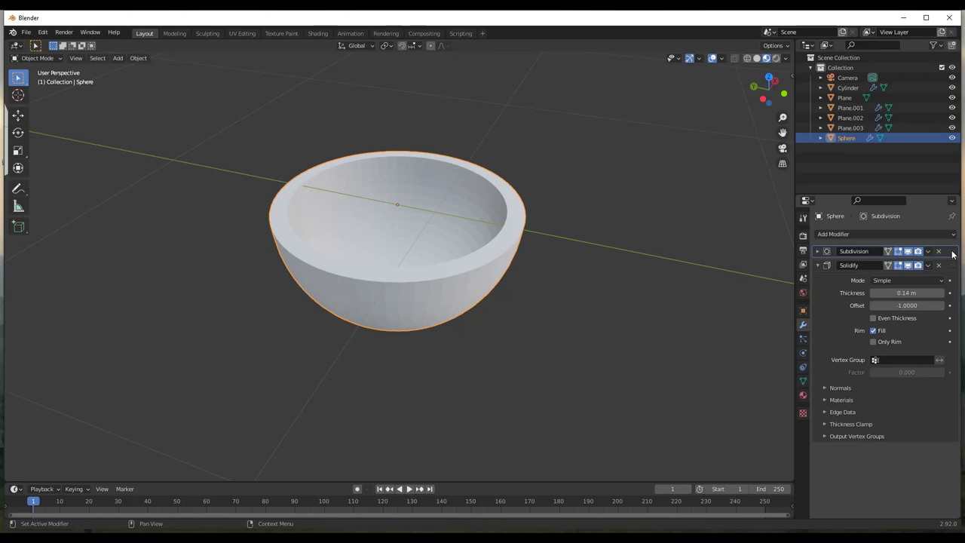
scroll(476, 230, "up", 6)
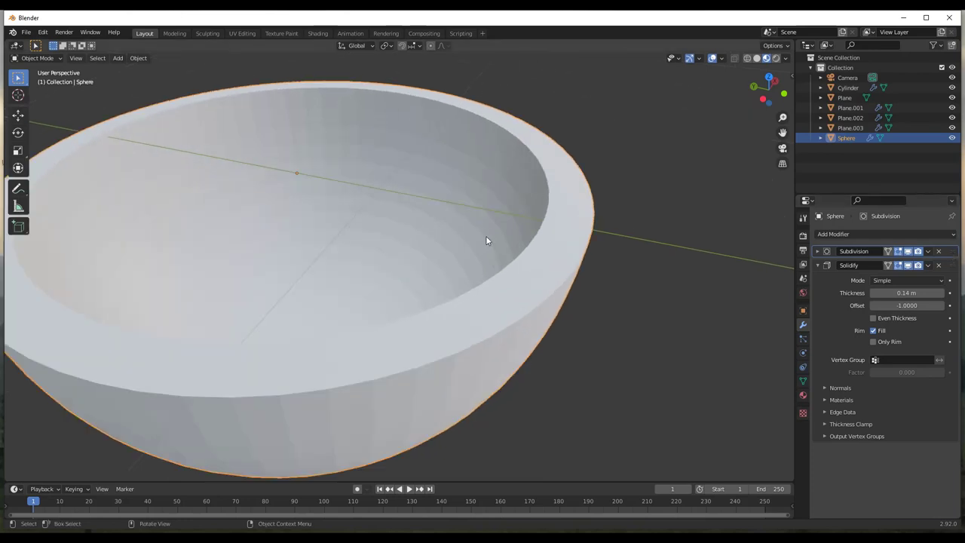
scroll(487, 238, "down", 5)
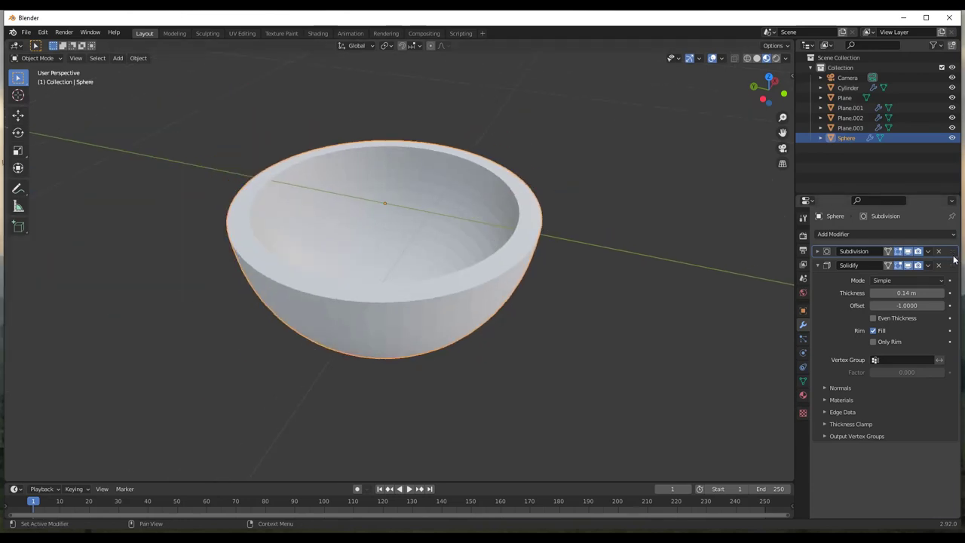
Move the bowl's Subdivision modifier back below Solidify and examine the rim's edges up close
left_click_drag(951, 252, 938, 454)
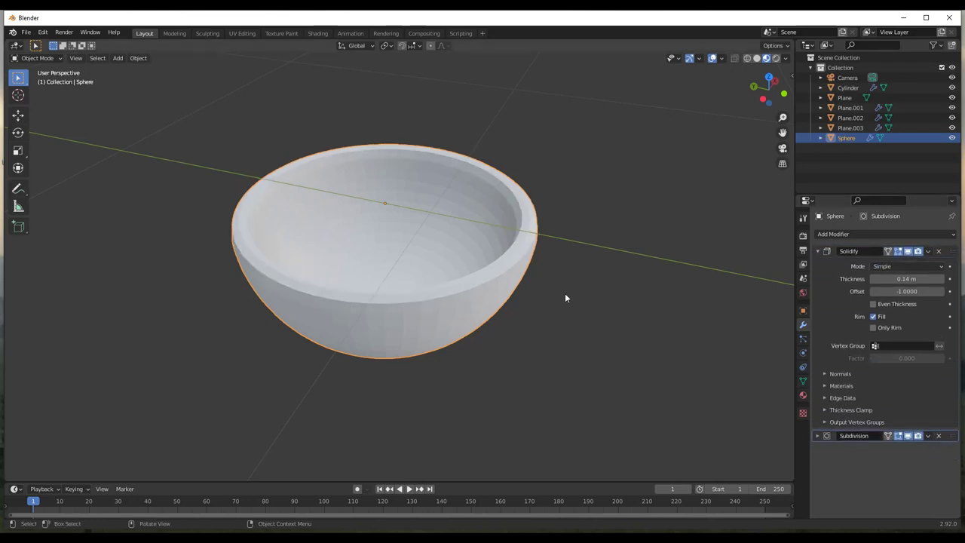
scroll(511, 230, "up", 5)
scroll(514, 224, "down", 5)
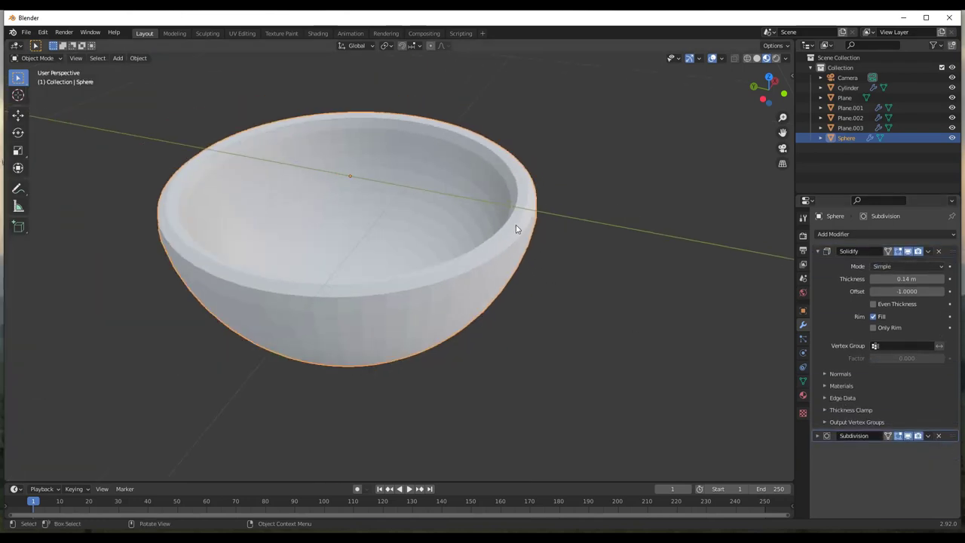
Add a Solidify modifier to the flat zigzag strip
middle_click_drag(517, 224, 498, 257)
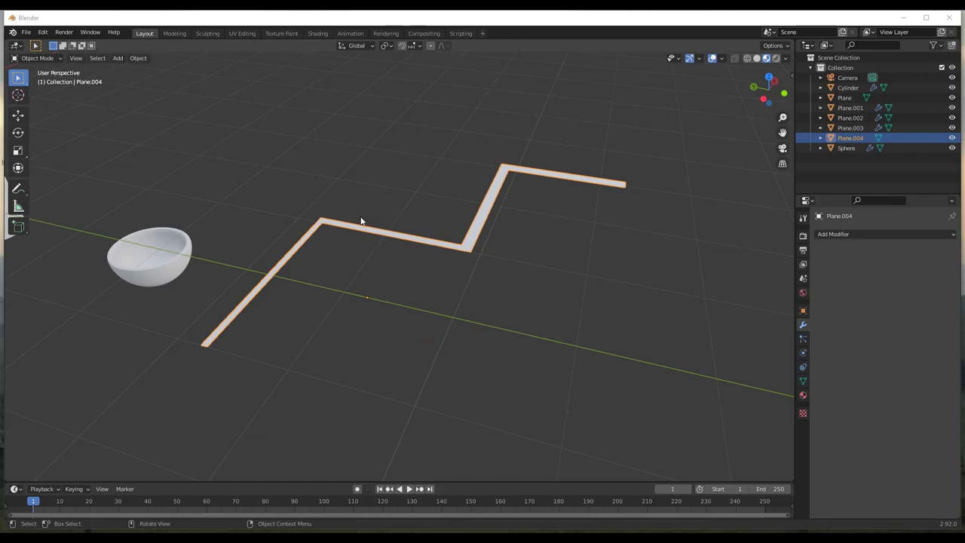
middle_click_drag(362, 219, 531, 235)
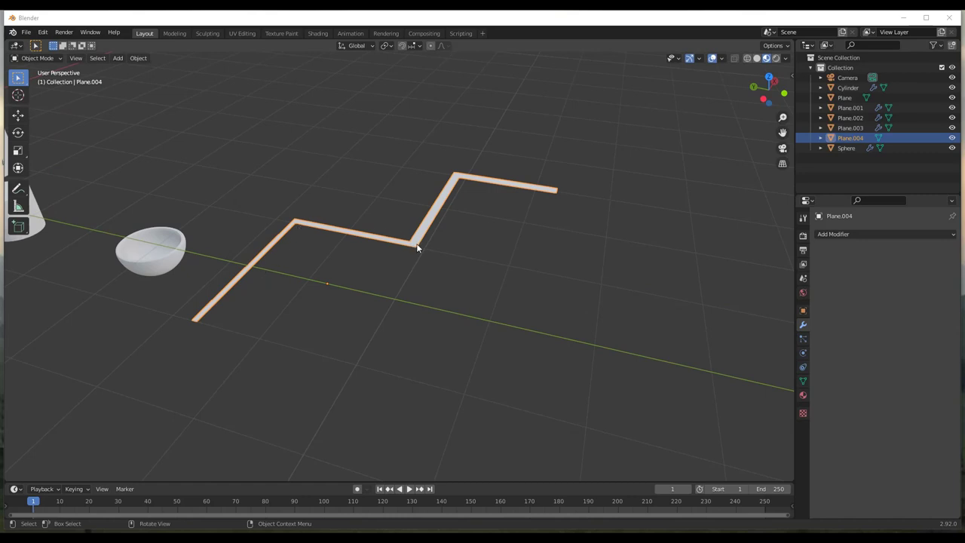
middle_click_drag(509, 243, 615, 241)
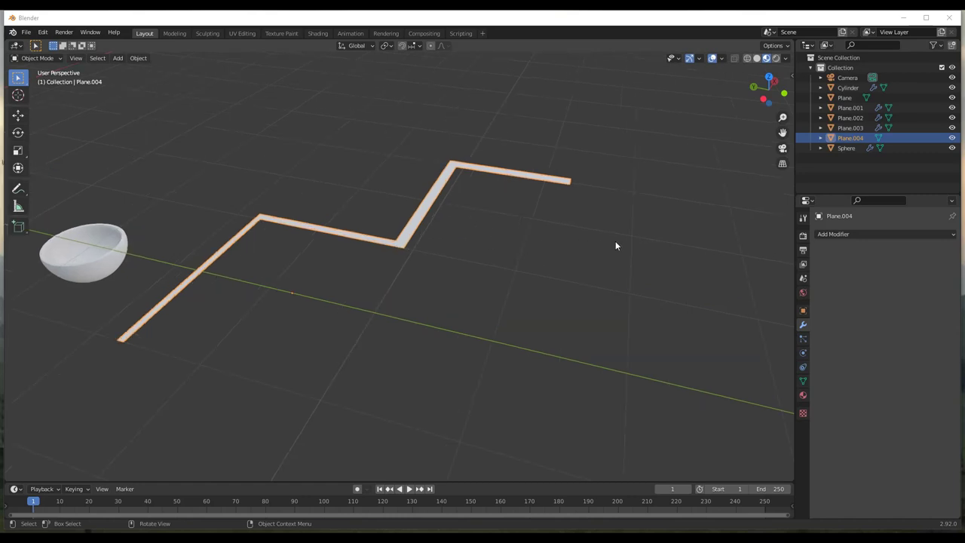
left_click(860, 233)
left_click(755, 405)
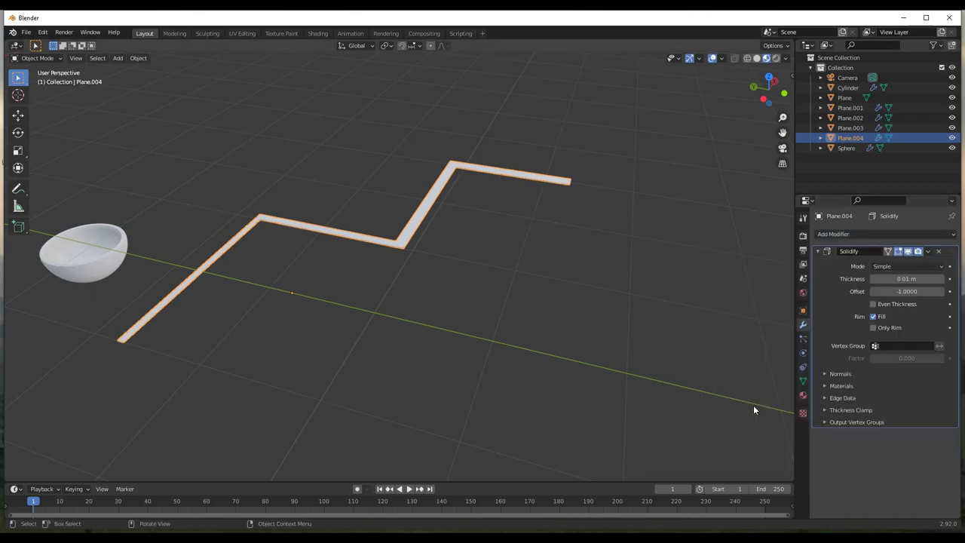
Set the zigzag strip's Solidify offset to 1 and its thickness to 3 m to raise it into walls
left_click_drag(899, 293, 946, 279)
left_click(878, 279)
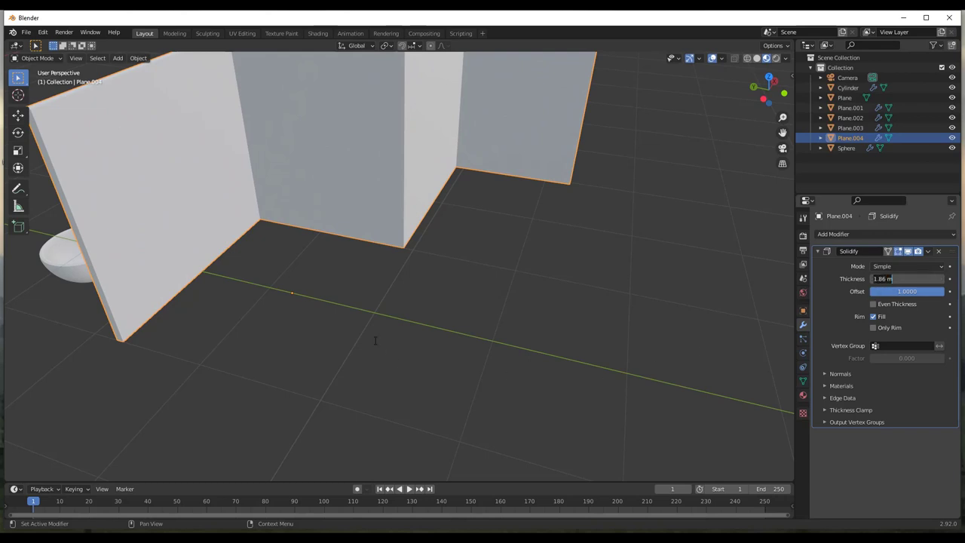
type("3")
key("Return")
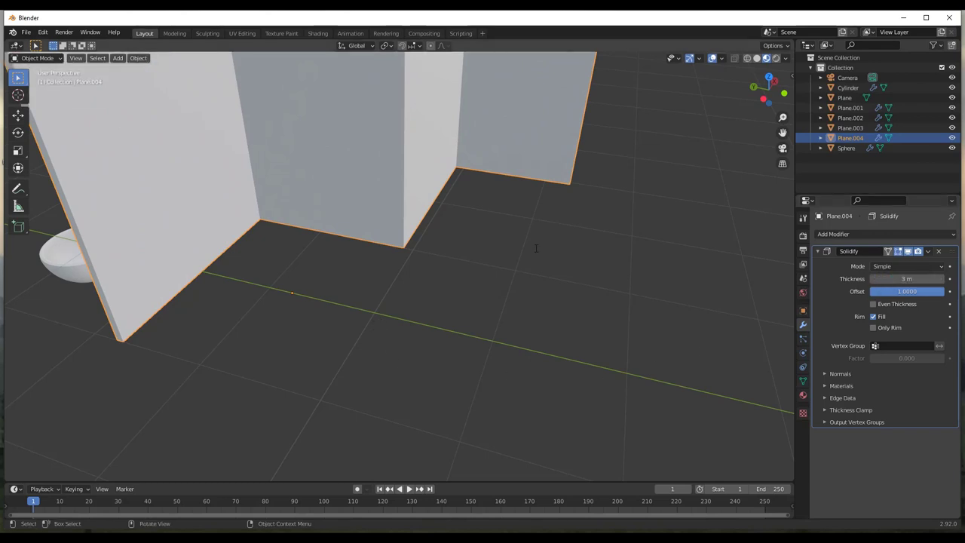
scroll(336, 306, "down", 5)
middle_click_drag(358, 236, 339, 236)
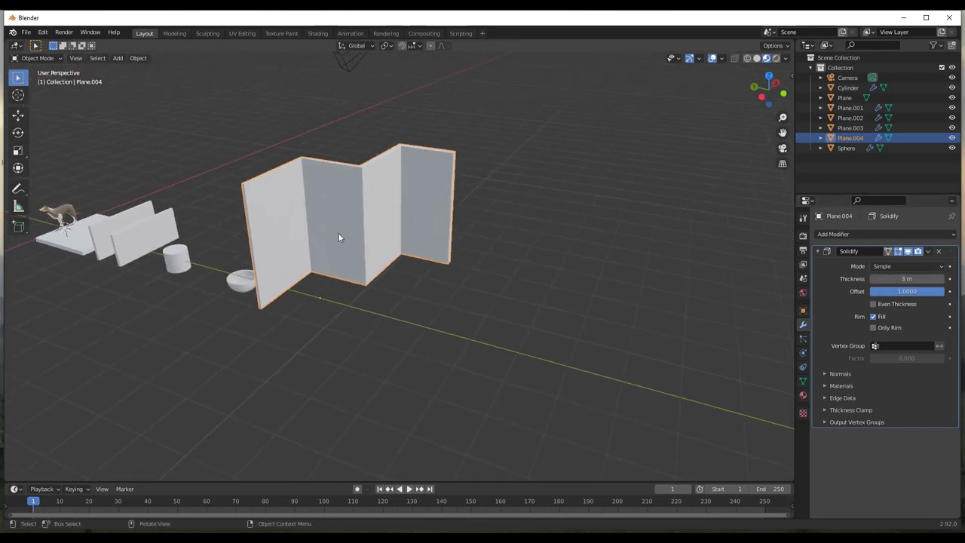
Hide the Solidify effect in the viewport and, in Edit Mode, move the strip's far end segment about 2.32 m along X
left_click(909, 253)
scroll(394, 251, "up", 3)
middle_click_drag(394, 252, 412, 264)
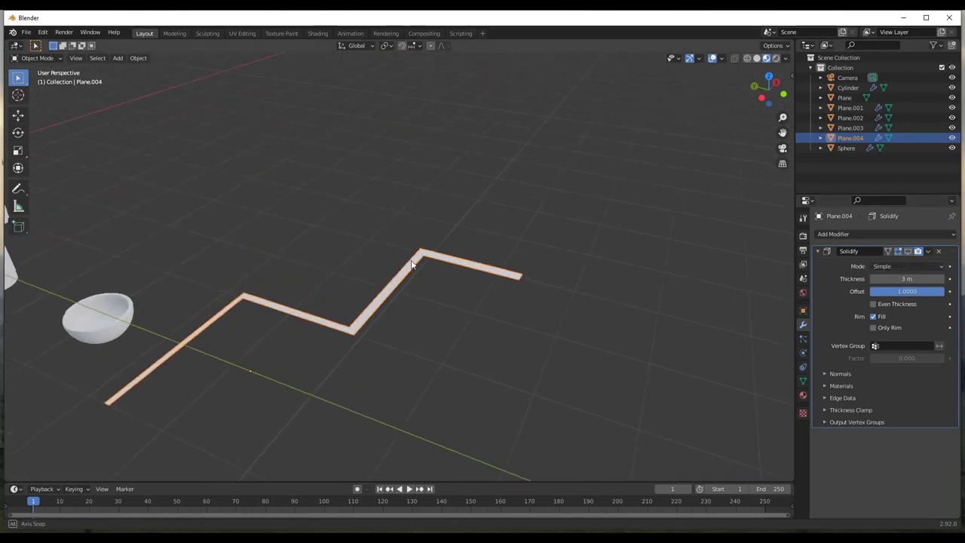
key("Tab")
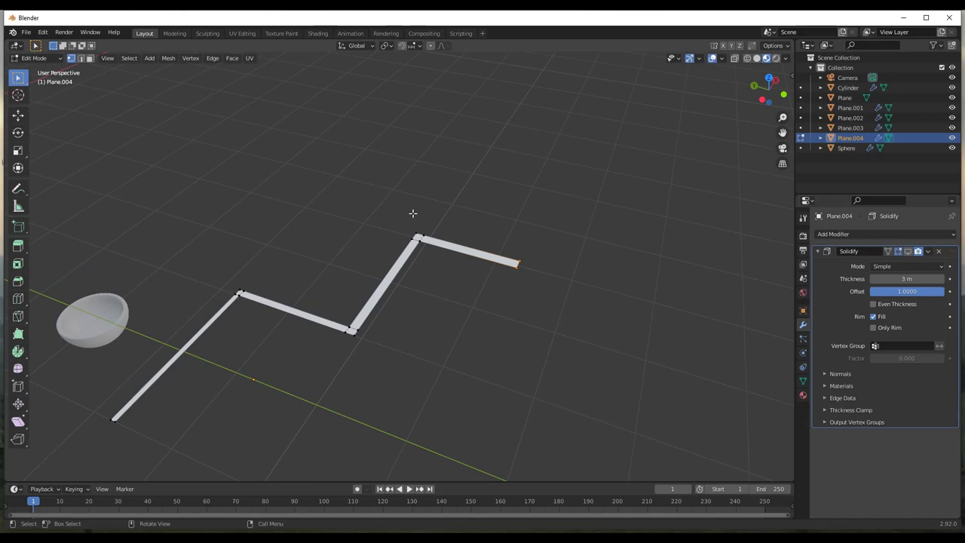
left_click_drag(412, 214, 561, 279)
key("g")
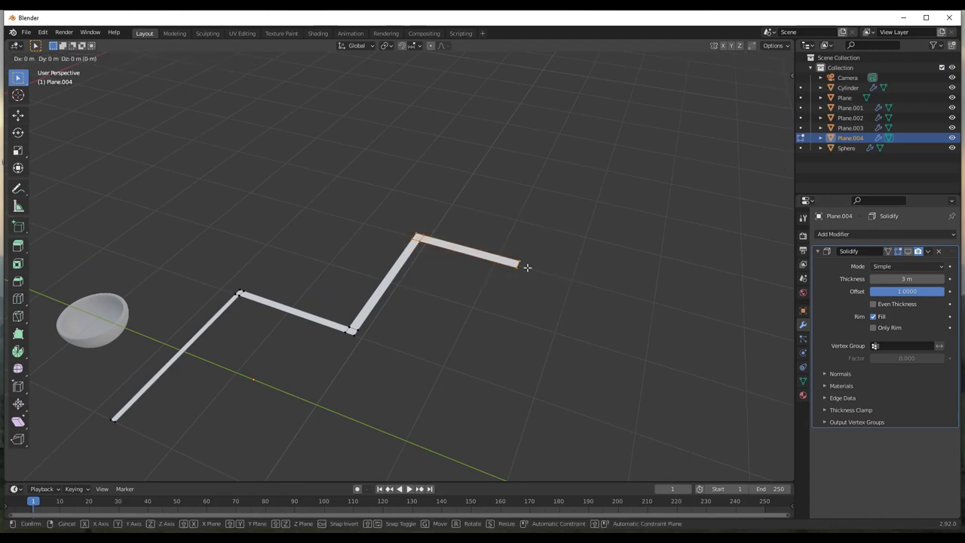
key("x")
left_click(572, 187)
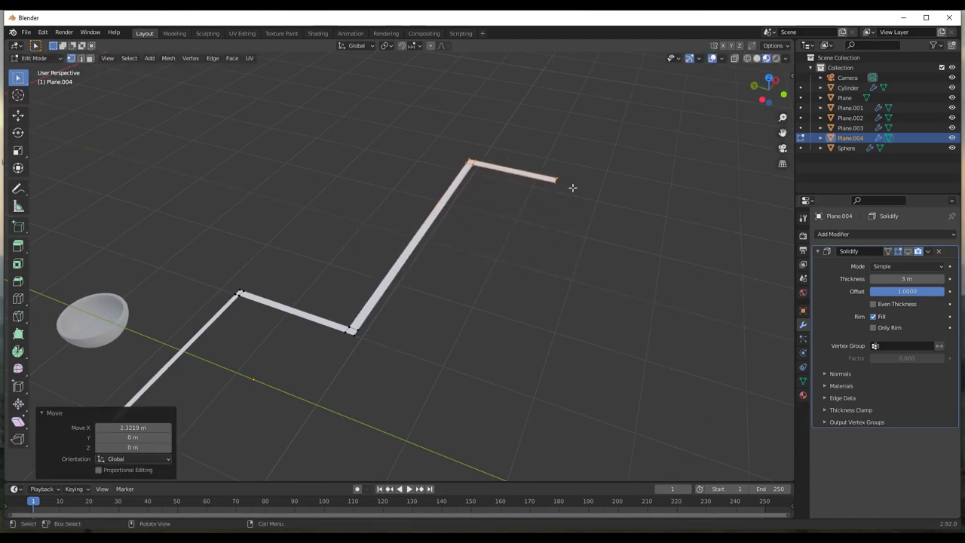
Show the Solidify effect in the viewport again, return to Object Mode and examine the lengthened wall
left_click(907, 251)
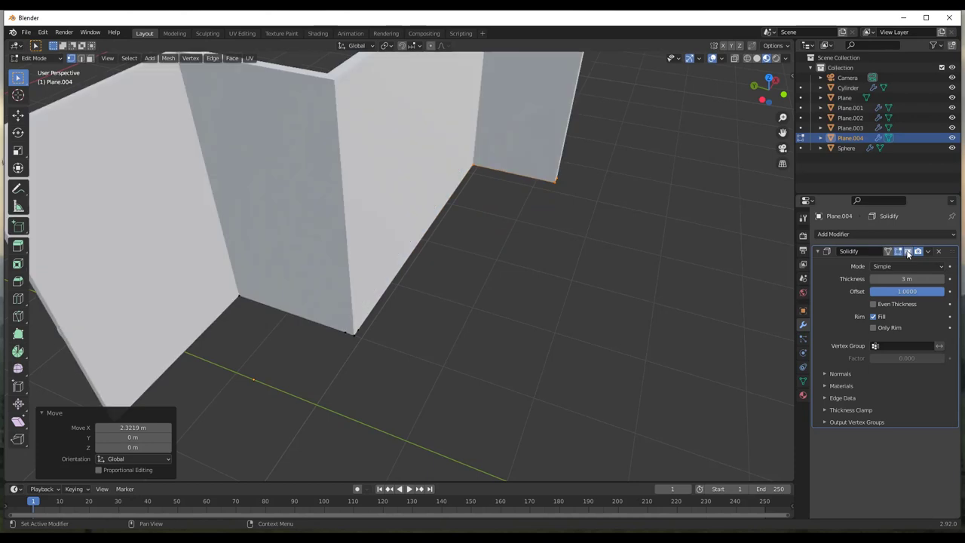
scroll(385, 260, "down", 5)
key("Tab")
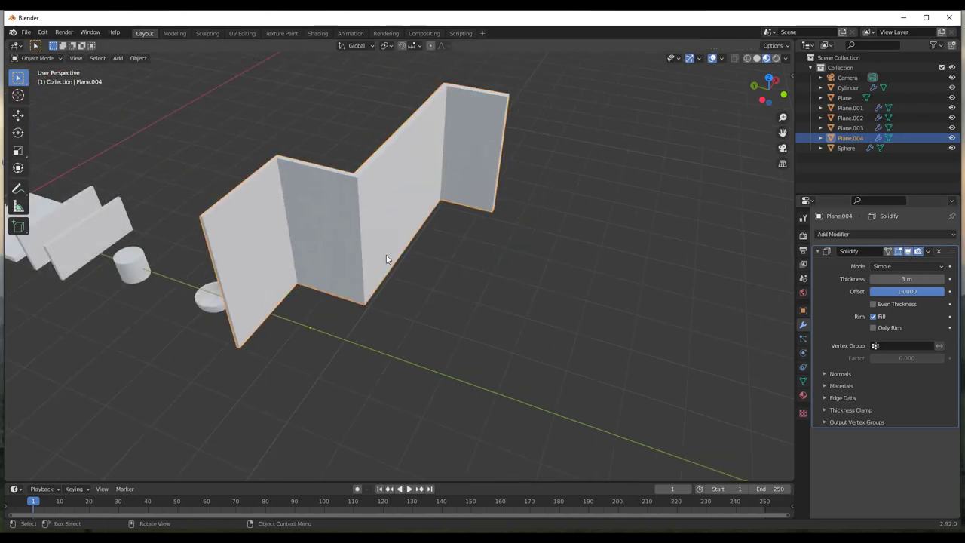
mouse_move(386, 239)
middle_mouse_down()
mouse_move(381, 226)
mouse_move(377, 243)
middle_mouse_up()
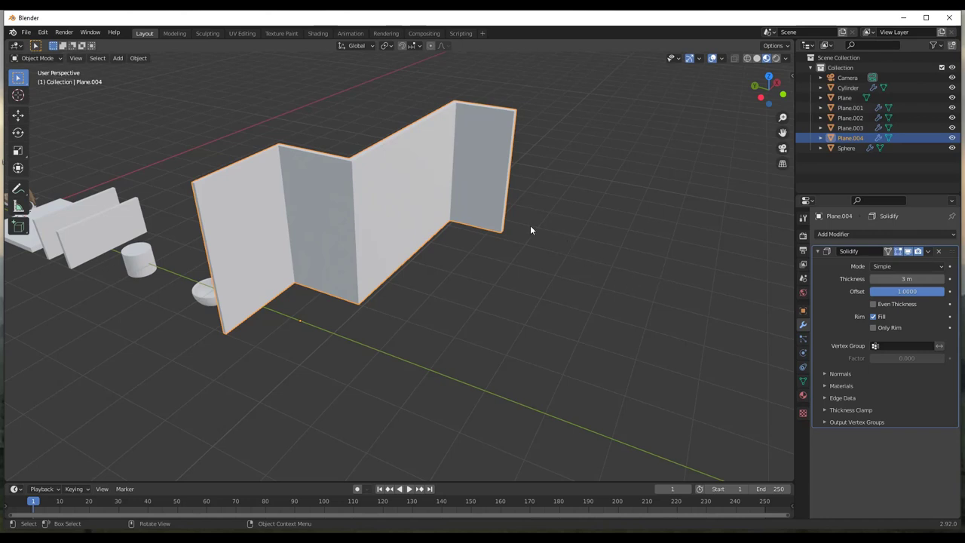
middle_click_drag(462, 214, 435, 224)
Deselect the wall and add a 2 m mesh cube to the scene
left_click(493, 311)
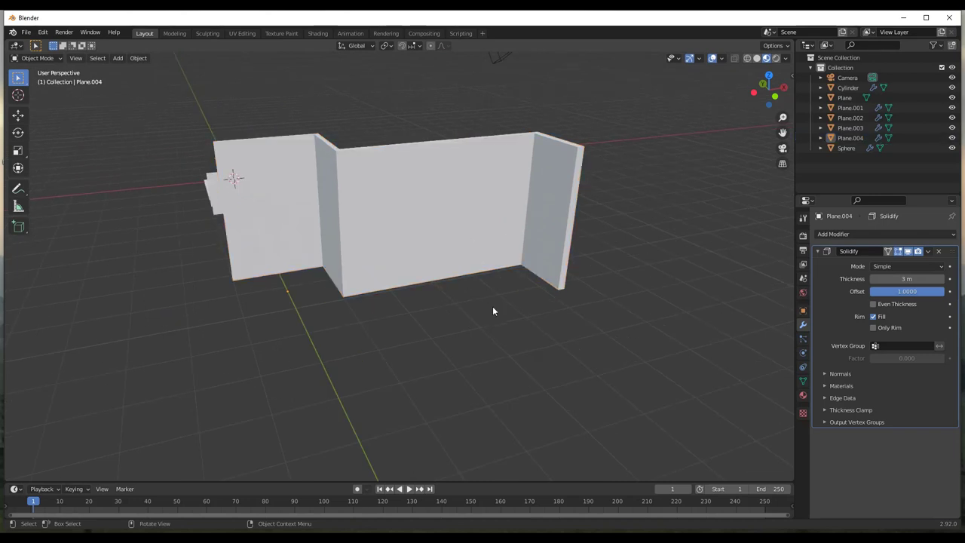
mouse_move(474, 285)
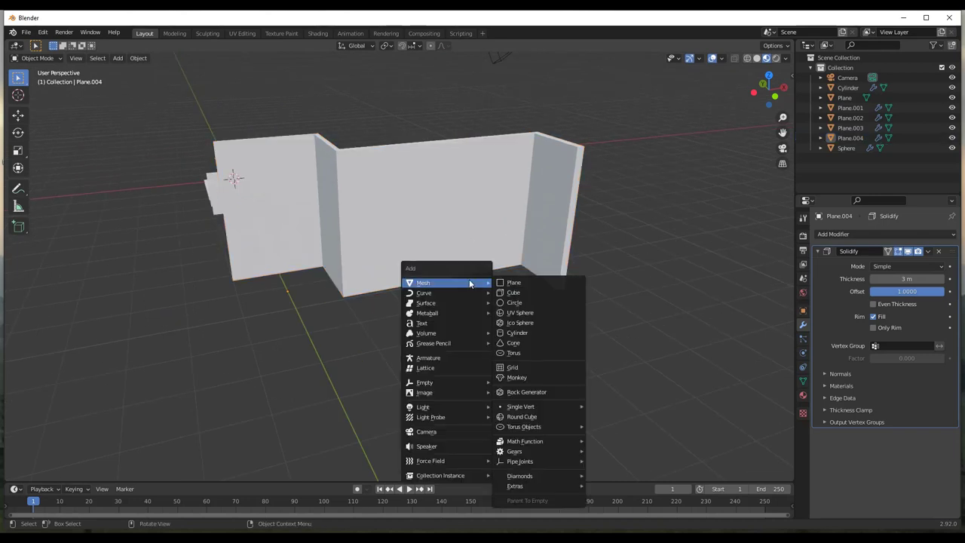
left_click(515, 294)
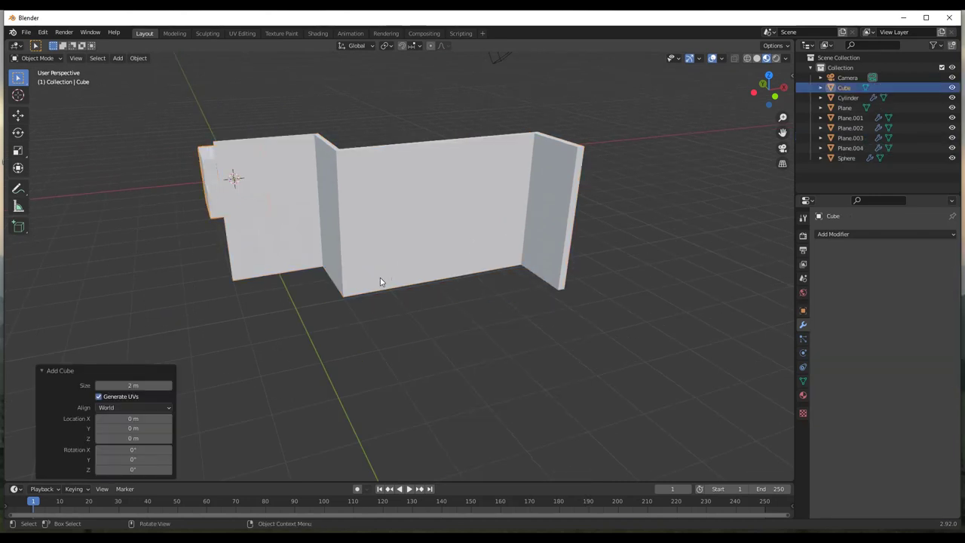
left_click(844, 234)
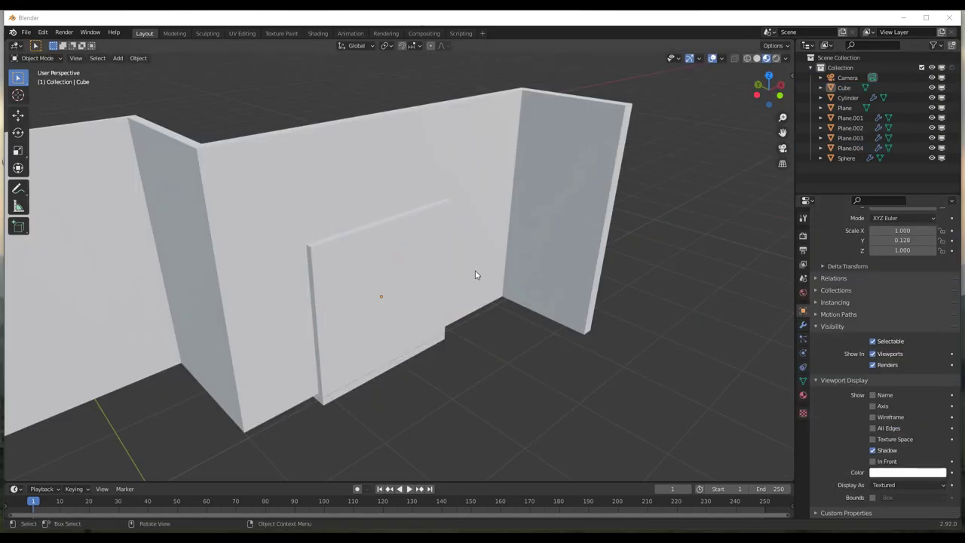
Add a Boolean modifier set to Difference to the wall and pick the thin cube crossing it as the cutting object
middle_click_drag(475, 275, 380, 262)
left_click(382, 264)
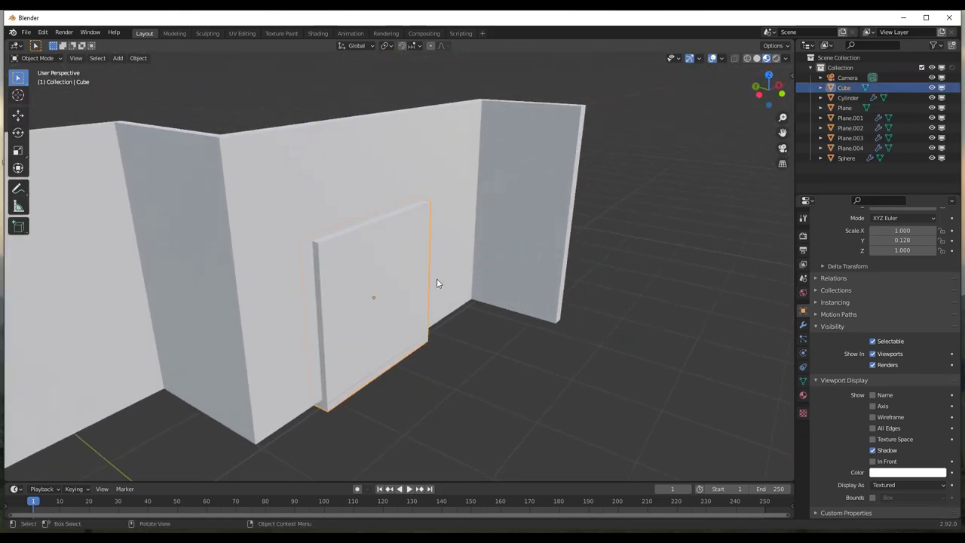
scroll(395, 236, "down", 2)
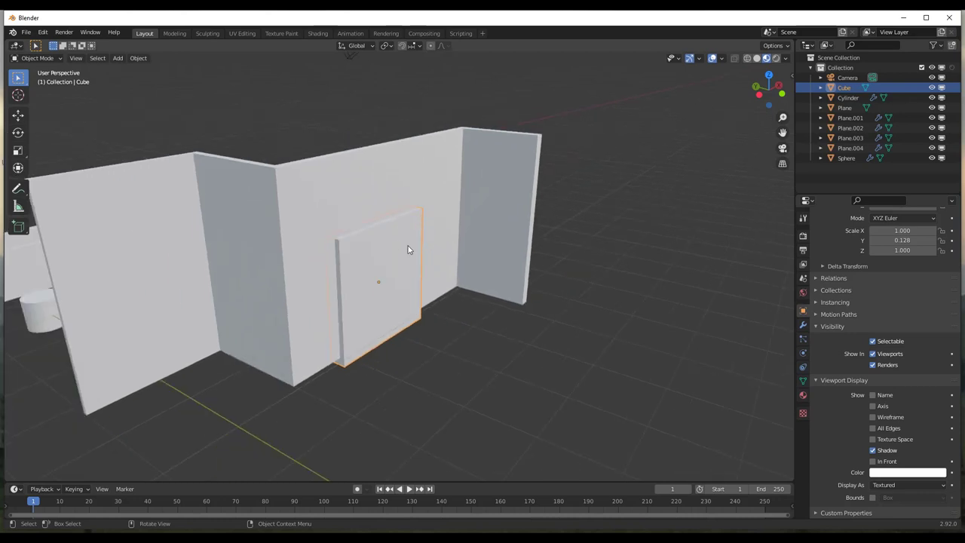
left_click(503, 214)
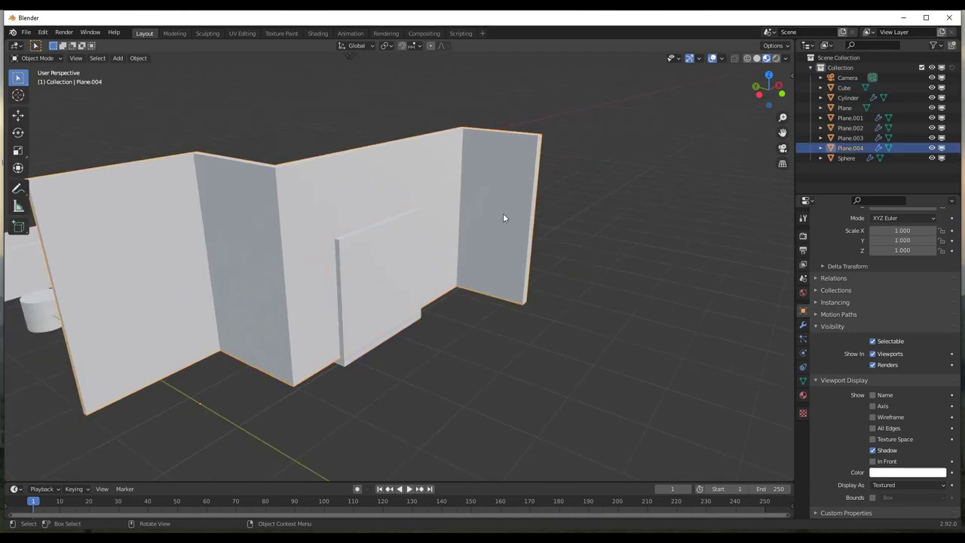
left_click(803, 324)
left_click(862, 234)
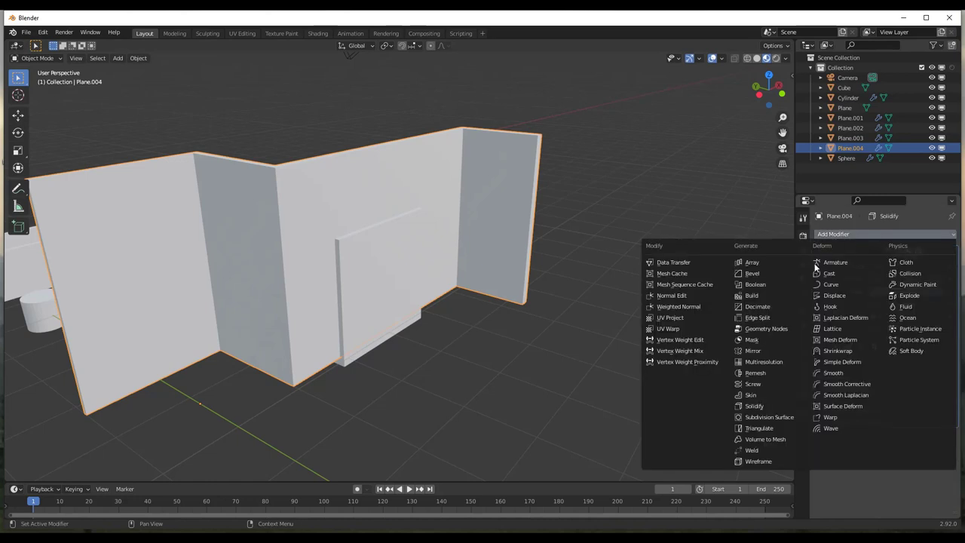
left_click(757, 284)
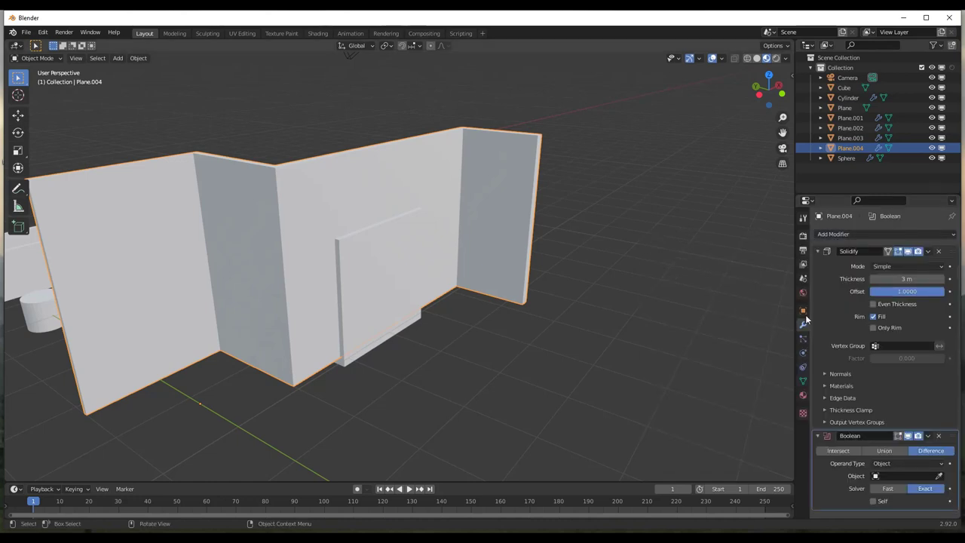
left_click(939, 476)
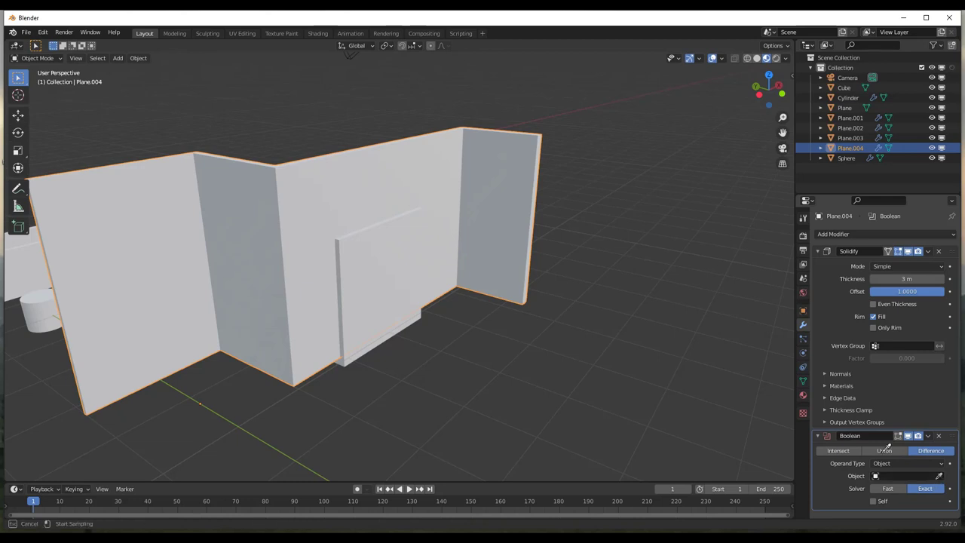
left_click(379, 287)
Set the cutting cube's viewport display to Wire
left_click(375, 264)
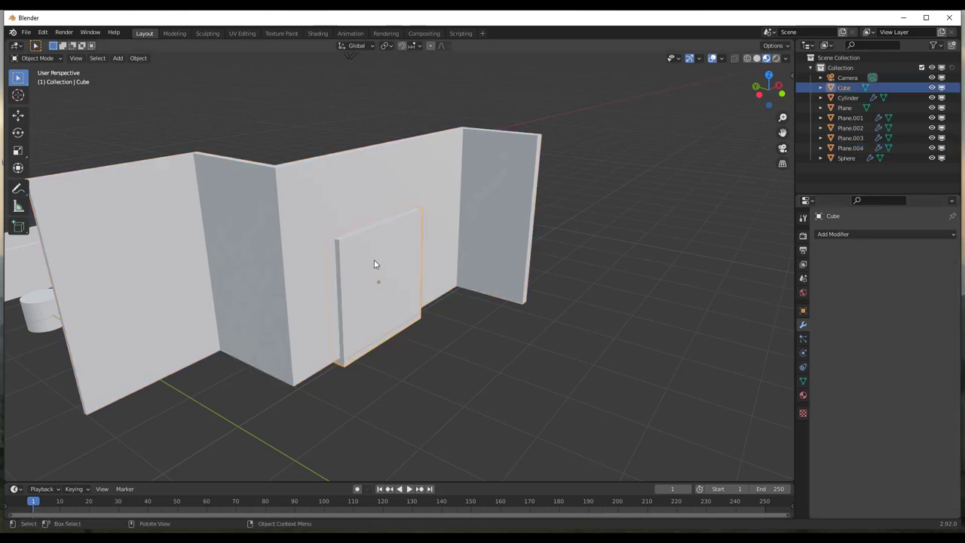
left_click(803, 311)
scroll(860, 306, "down", 5)
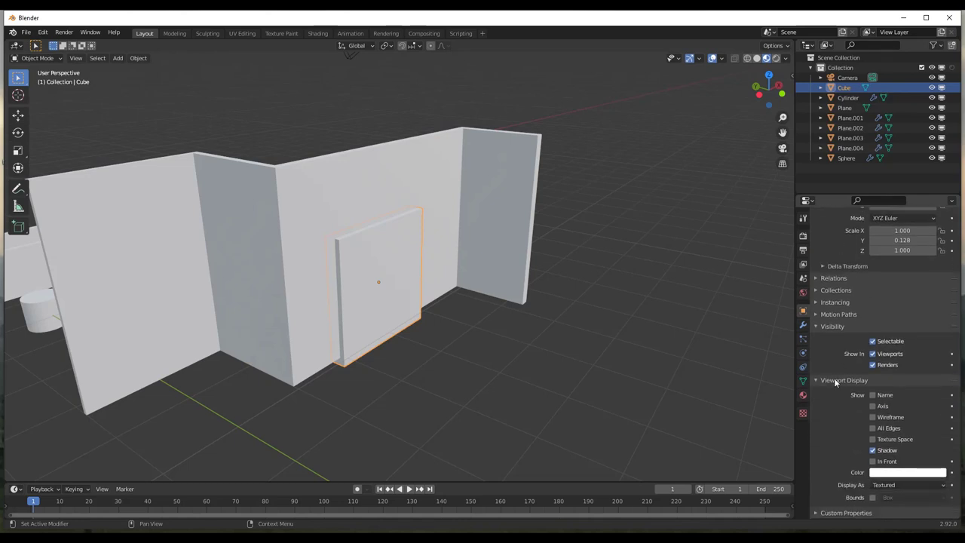
left_click(889, 487)
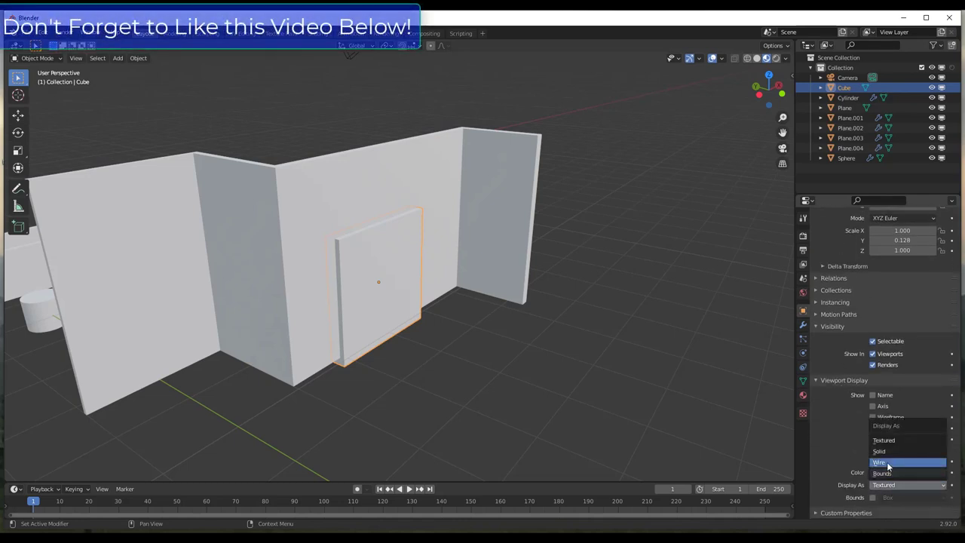
left_click(889, 463)
Move the cutting cube about 0.1 m along Y, then shift it back by about the same distance
mouse_move(401, 253)
middle_mouse_down()
mouse_move(387, 255)
mouse_move(419, 258)
middle_mouse_up()
left_click(431, 257)
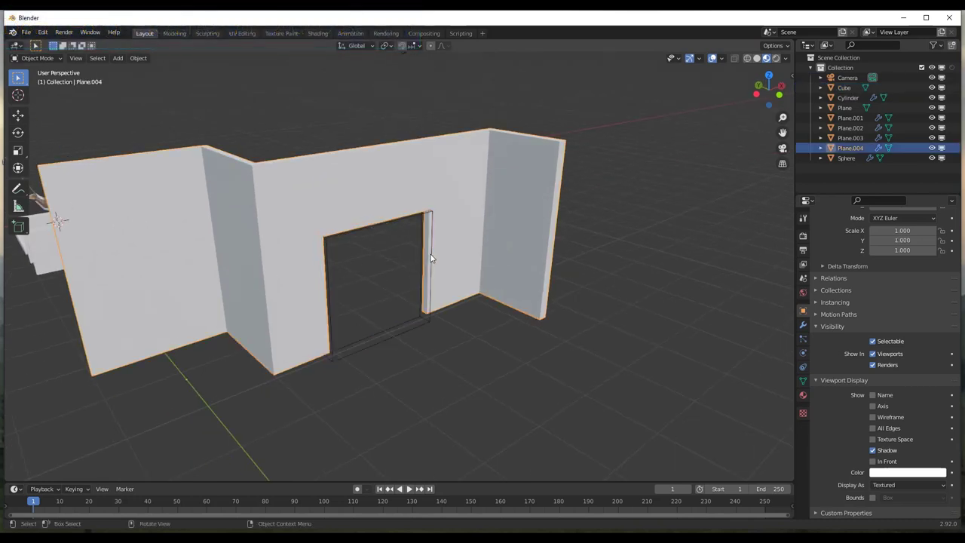
left_click(431, 252)
key("g")
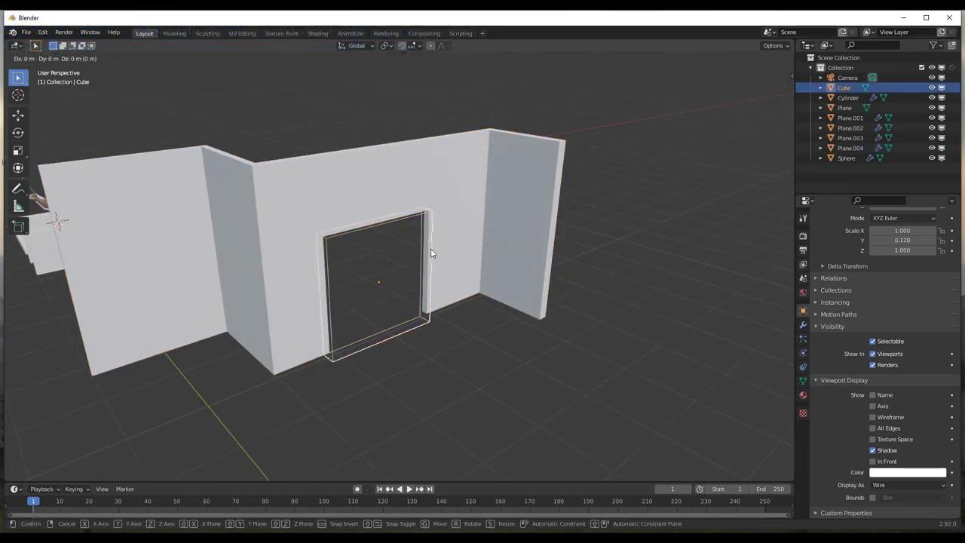
key("y")
left_click(432, 235)
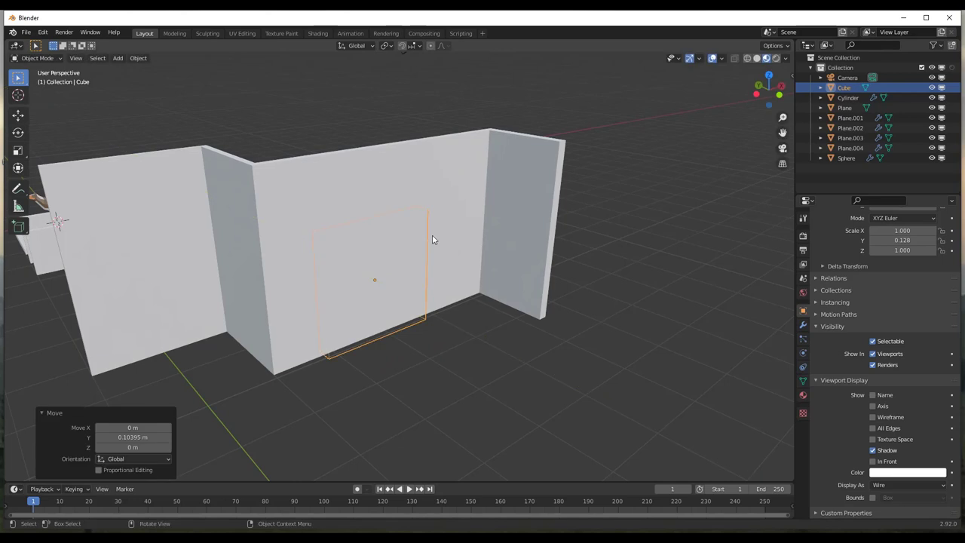
key("g")
key("y")
left_click(438, 239)
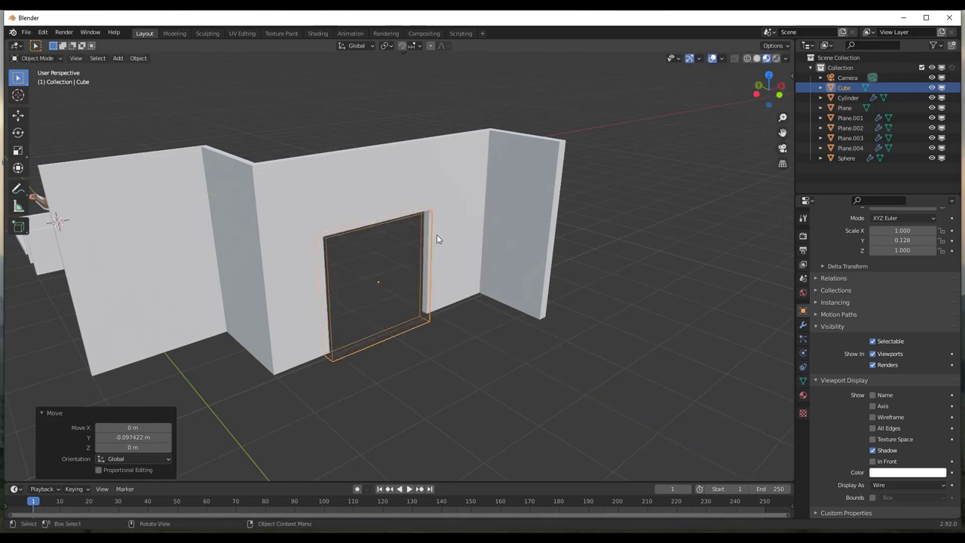
Slide the cutting cube about 0.25 m along X within the wall
key("g")
key("x")
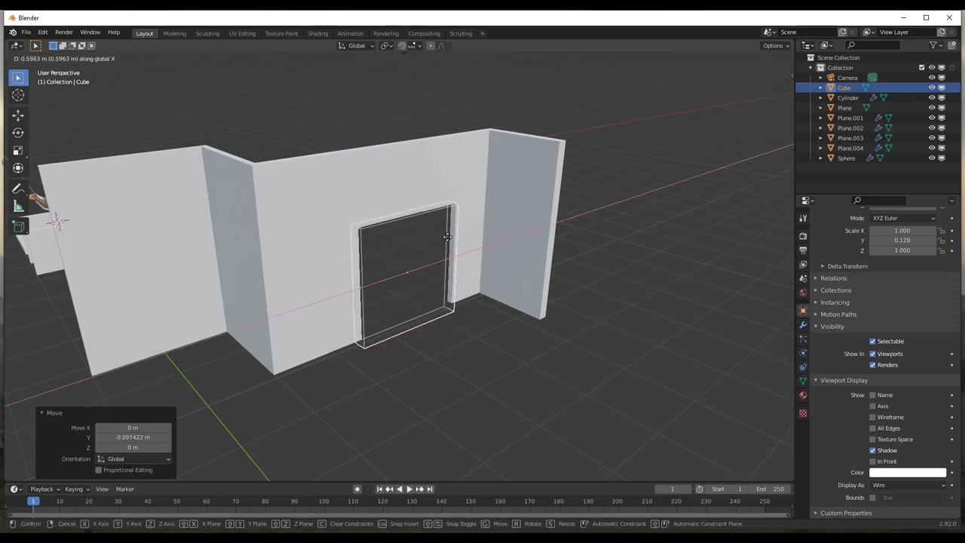
left_click(450, 231)
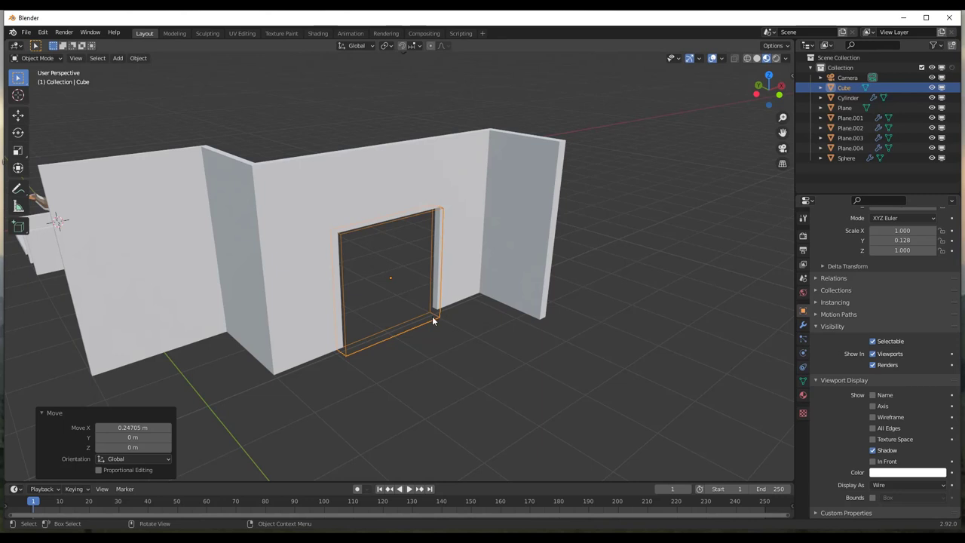
Delete the cutting cube, then select the wall and display its modifier stack
key("Delete")
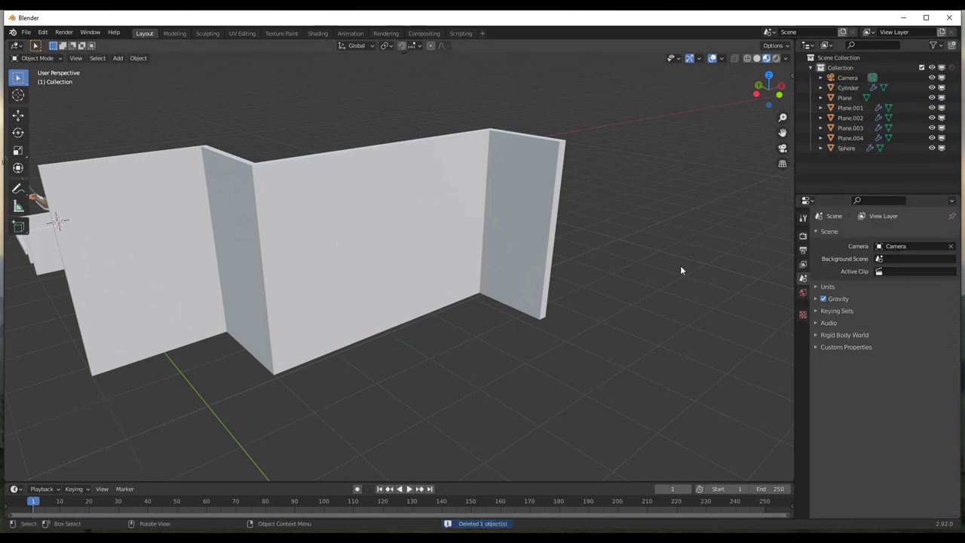
left_click(373, 235)
left_click(803, 324)
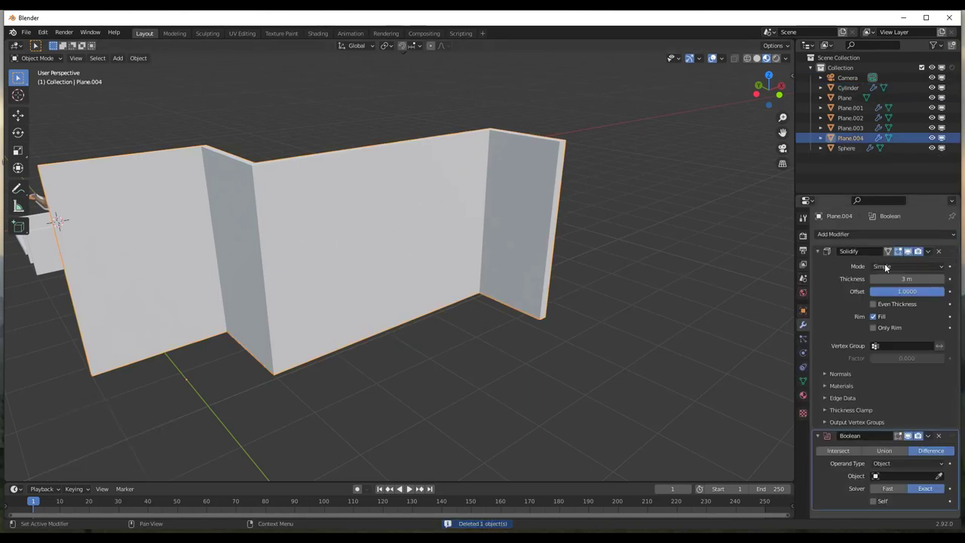
Disable the wall's Solidify modifier in the viewport and add a mesh plane to the scene
left_click(908, 251)
middle_click_drag(467, 331, 376, 345)
key("shift+a")
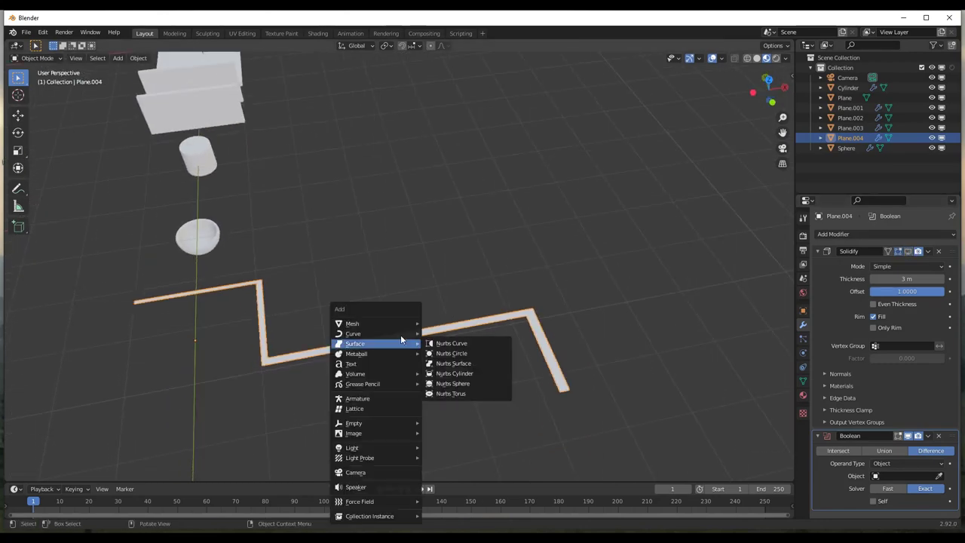
mouse_move(397, 326)
left_click(465, 105)
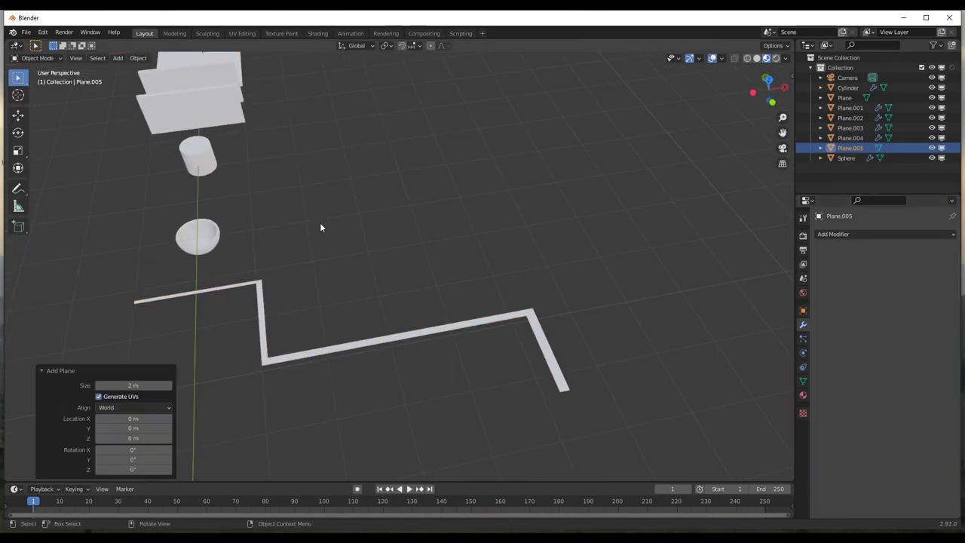
Position the new plane over the wall's middle segment in top view, moving it about 3.04 m in X and -9.88 m in Y
left_click(767, 78)
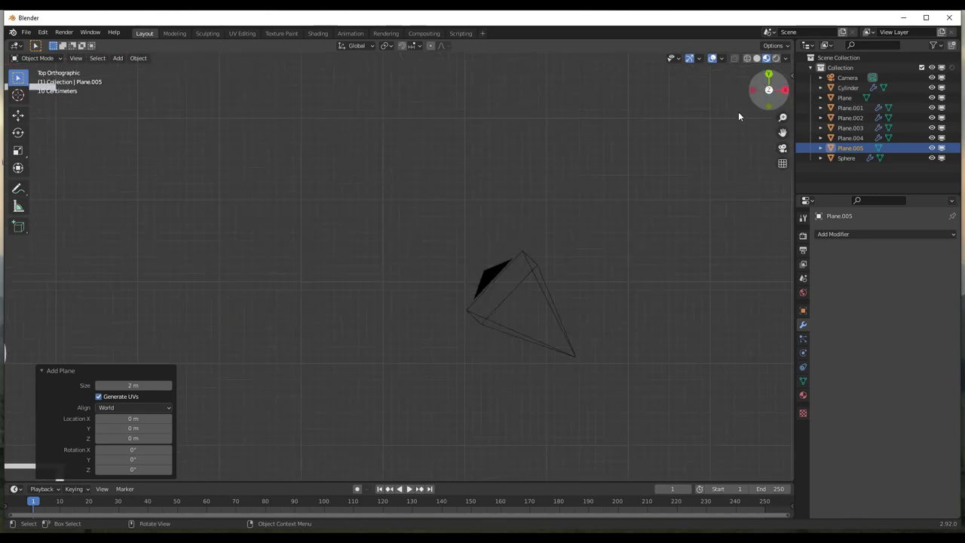
key("g")
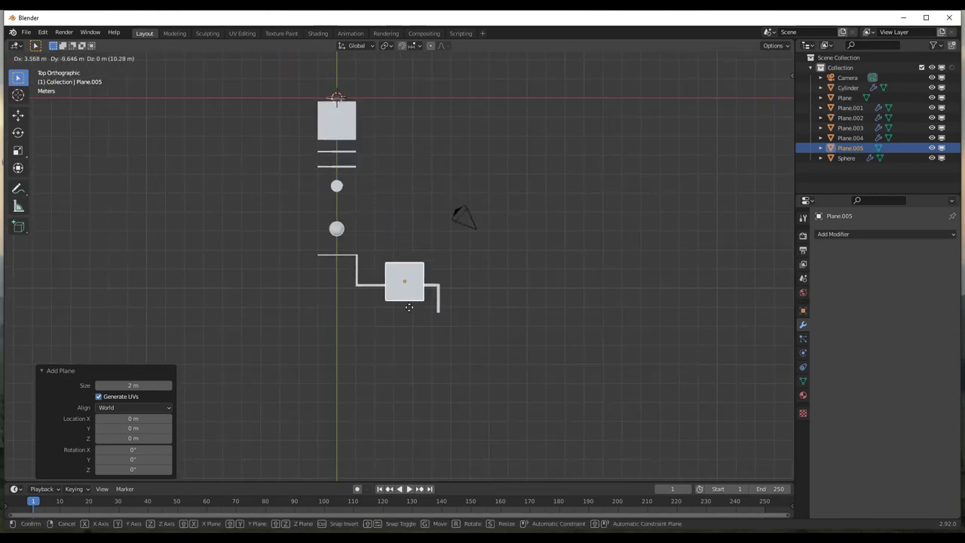
left_click(395, 293)
scroll(395, 293, "up", 4)
scroll(392, 283, "up", 3)
Scale the plane to about 0.141 in Y, about 0.756 uniformly, and about 0.829 in X to form a door footprint
key("s")
key("x")
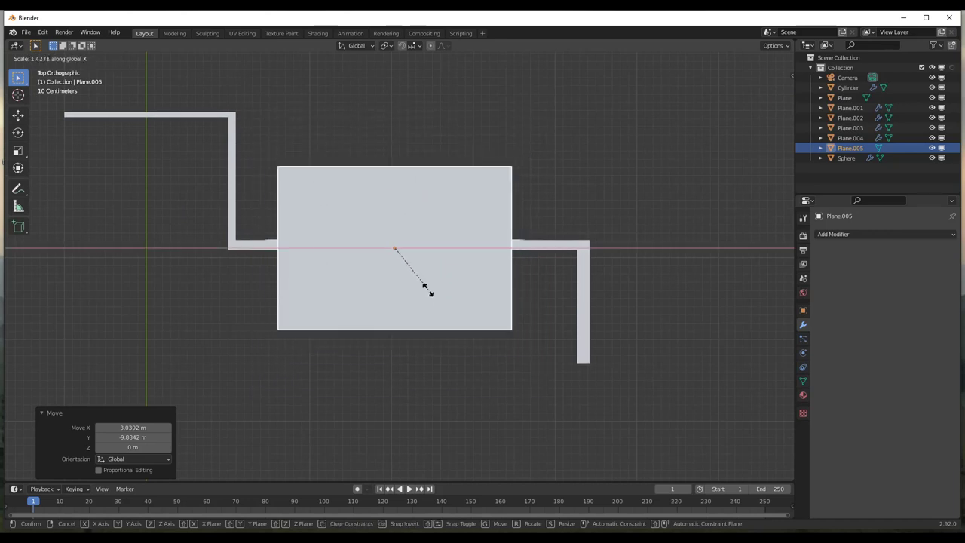
key("y")
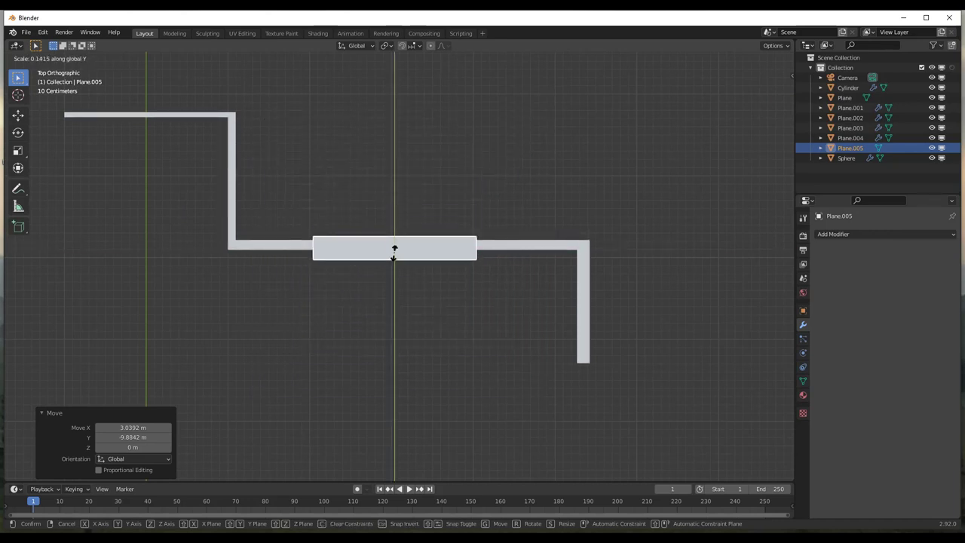
left_click(393, 254)
key("s")
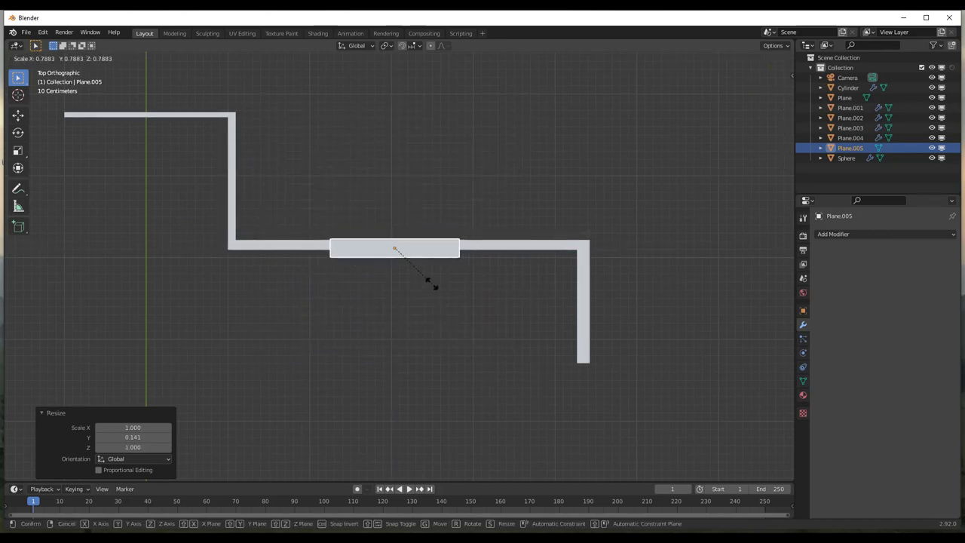
key("x")
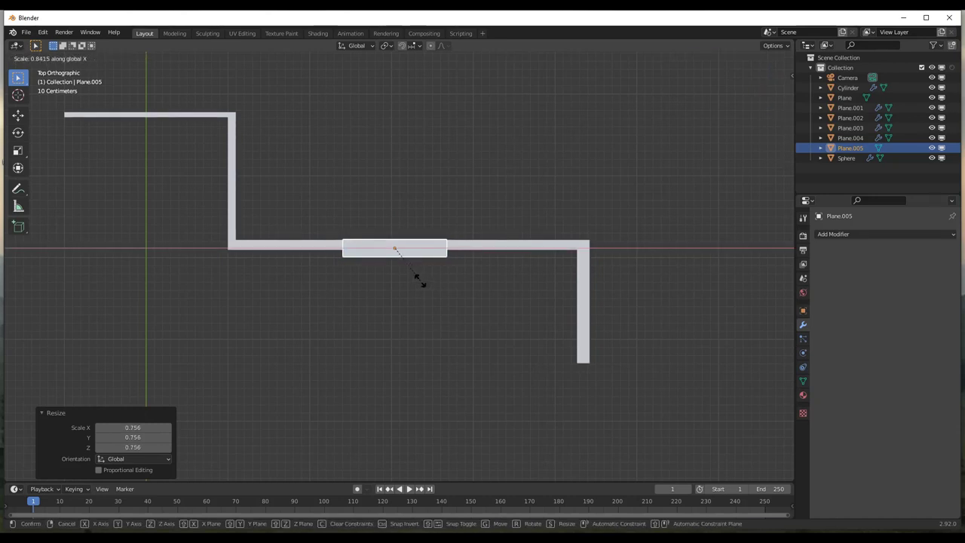
left_click(420, 277)
Shift the door footprint about 0.018 m along Y to straddle the wall, and apply its rotation and scale
scroll(420, 277, "up", 4)
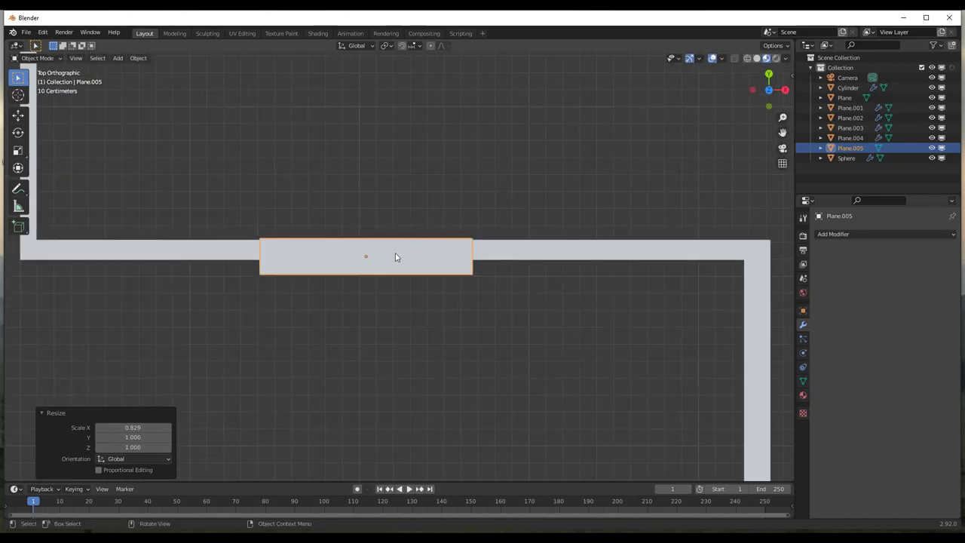
key("g")
key("y")
left_click(400, 270)
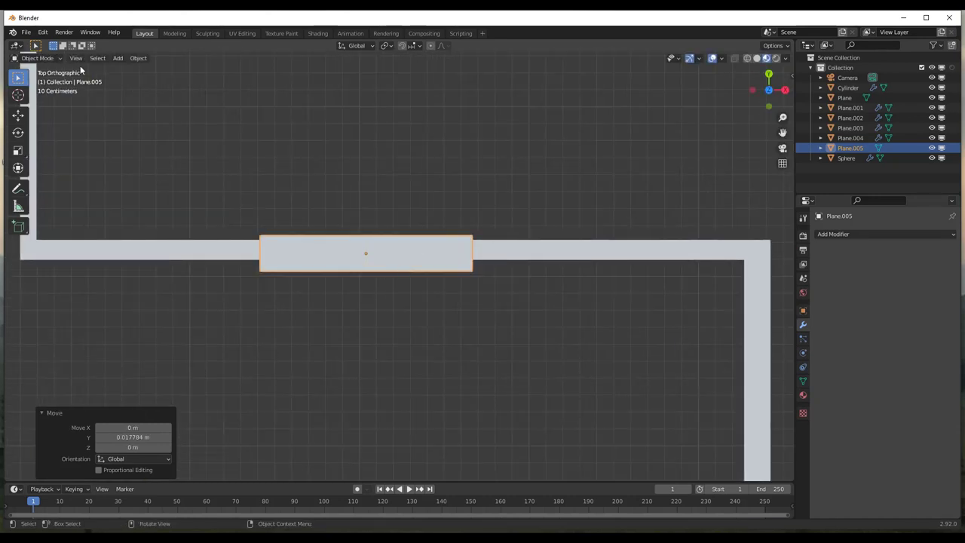
left_click(137, 58)
mouse_move(169, 111)
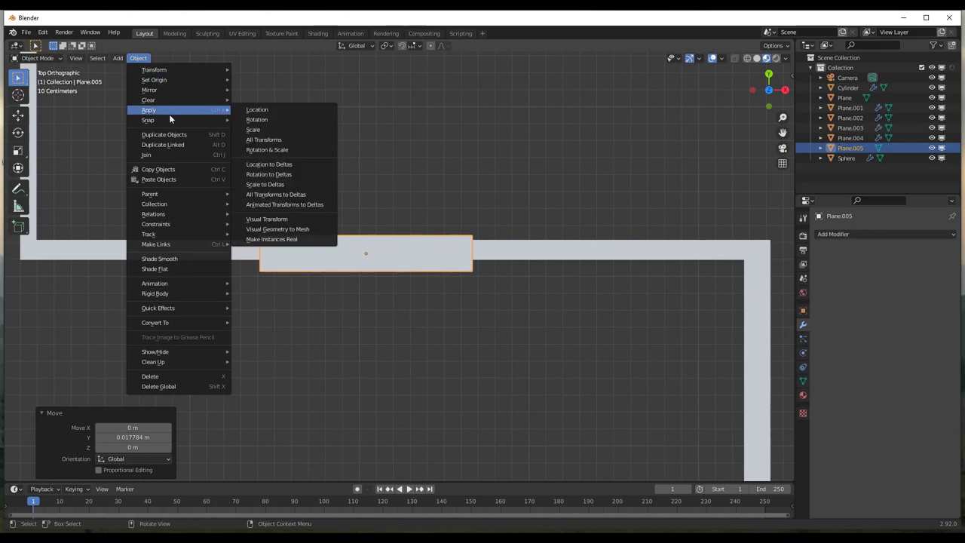
left_click(275, 150)
Add a Solidify modifier to the door footprint with offset 1 and thickness 2.01 m
scroll(331, 340, "down", 3)
middle_click_drag(287, 371, 396, 296)
scroll(382, 281, "up", 2)
left_click(855, 234)
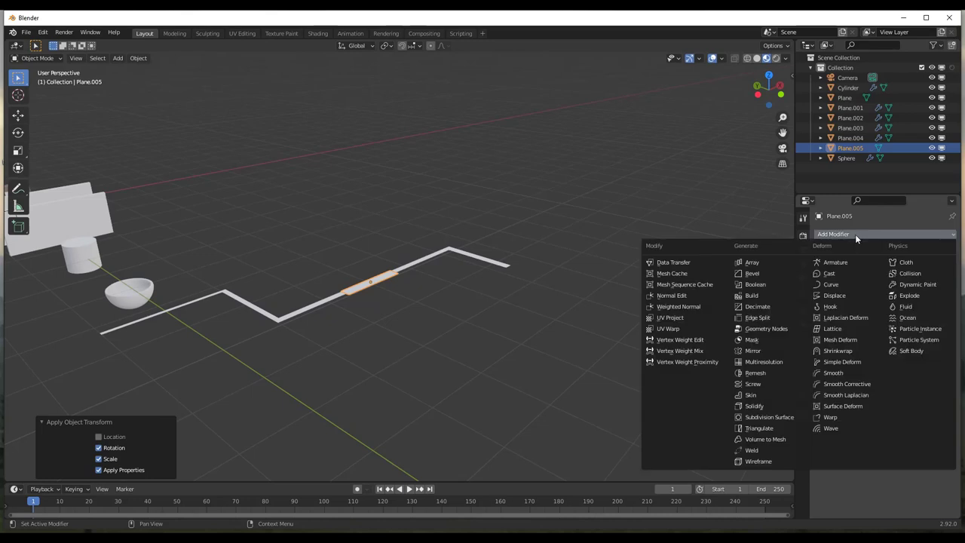
left_click(754, 406)
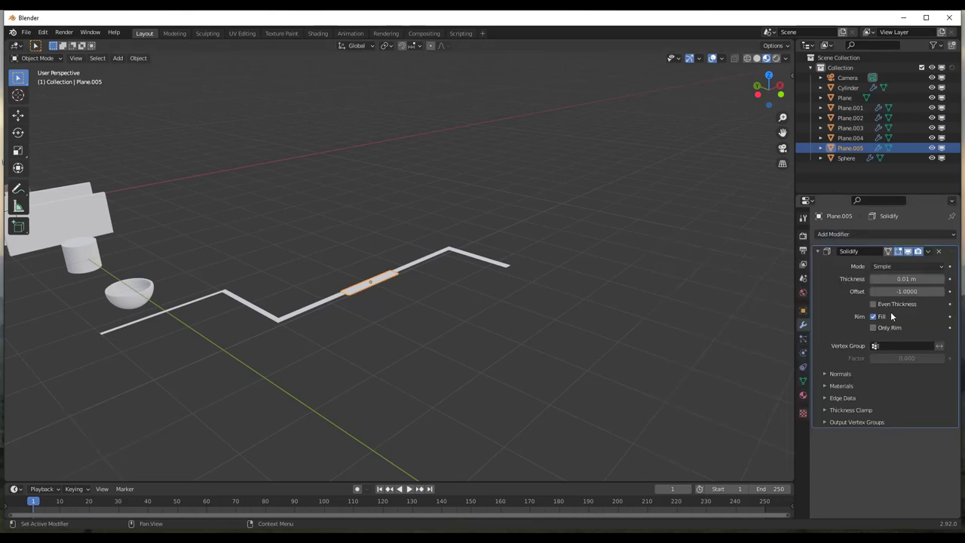
left_click_drag(873, 292, 949, 279)
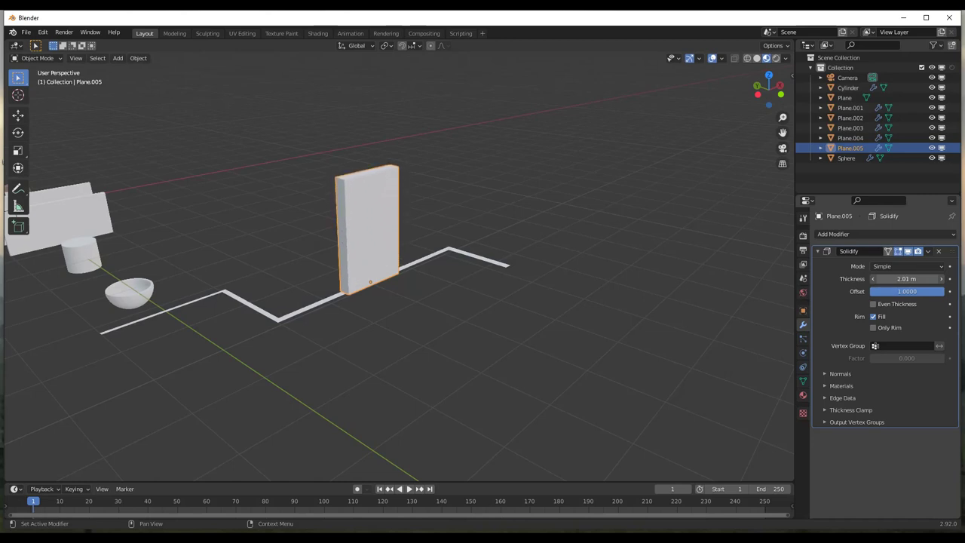
Select the wall strip and enable its Solidify modifier in the viewport again
left_click(538, 316)
middle_click_drag(448, 284, 422, 280)
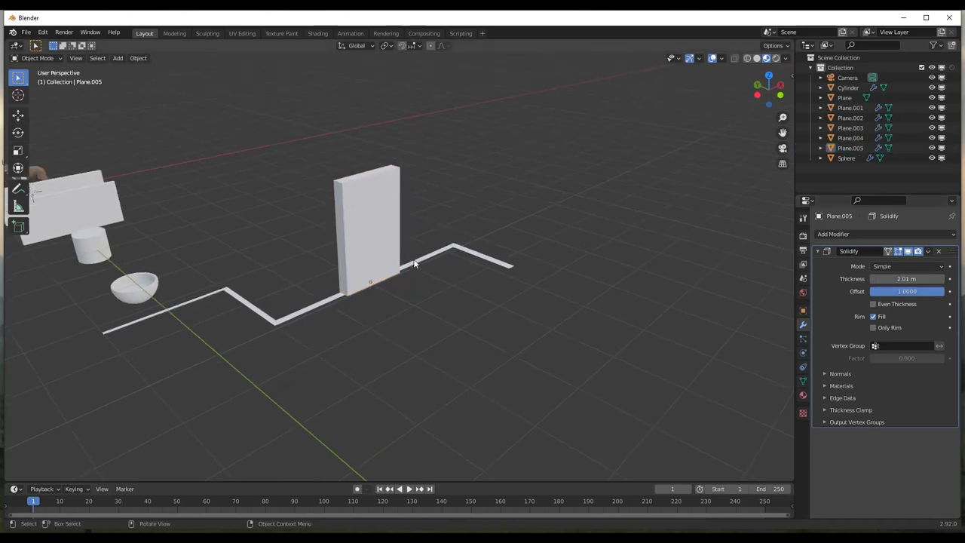
left_click(420, 260)
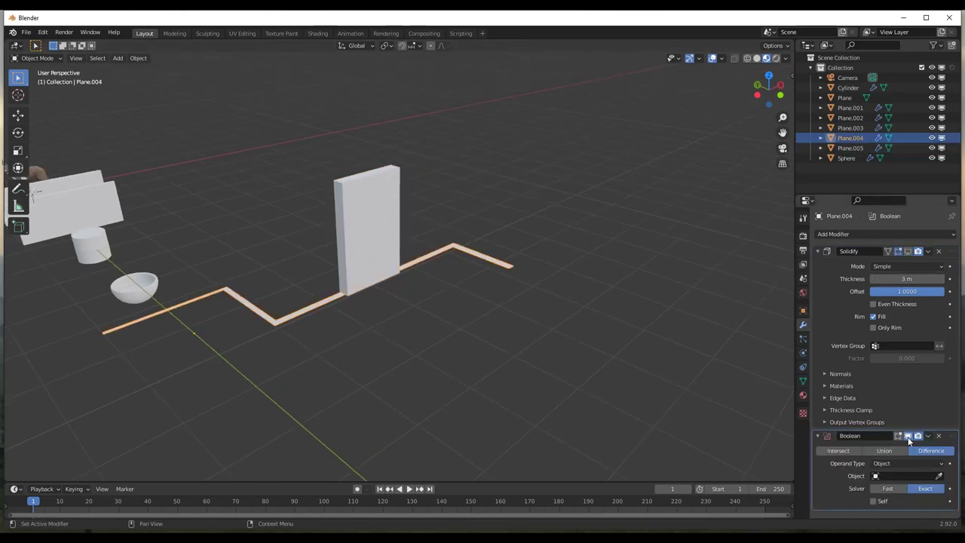
left_click(909, 251)
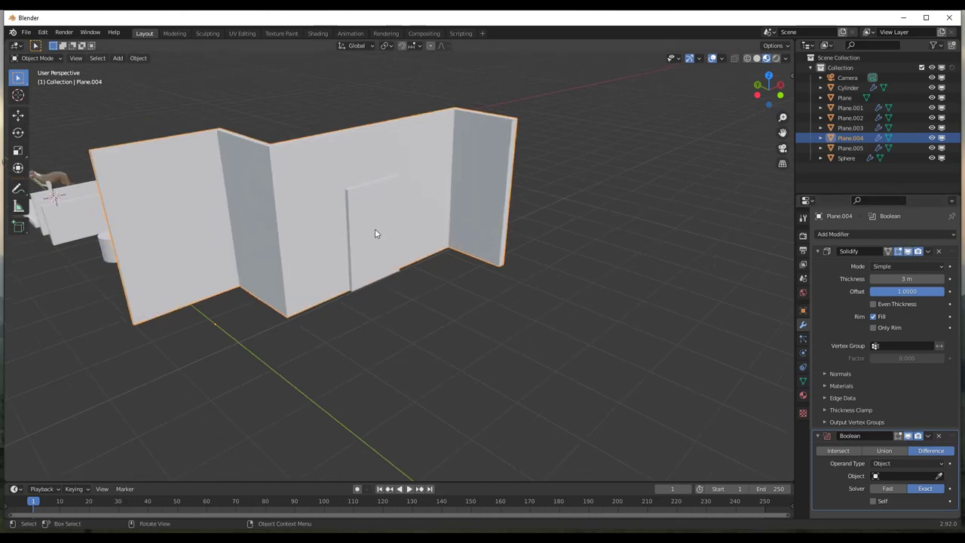
Assign the door block, Plane.005, as the cutting object of the wall's Difference Boolean modifier
left_click(369, 228)
left_click(419, 215)
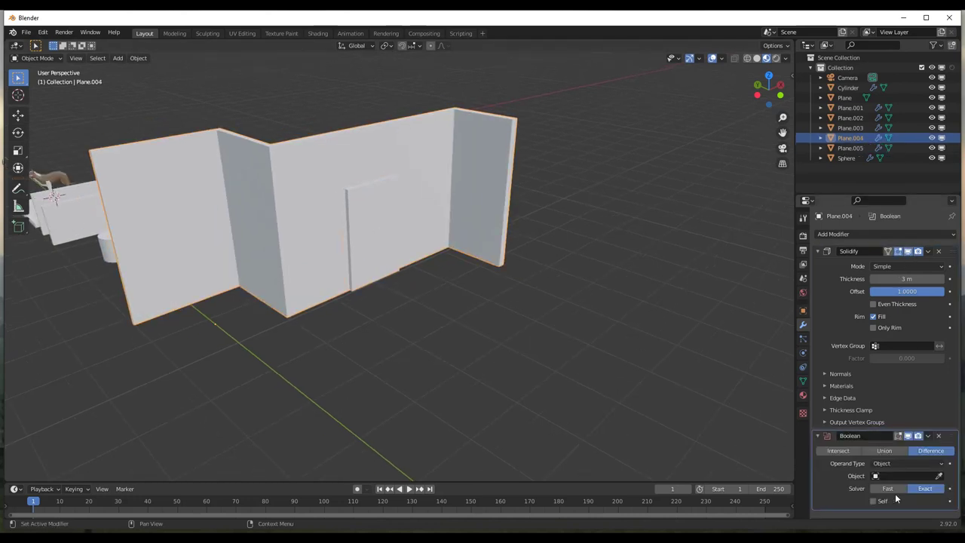
left_click(939, 476)
left_click(362, 205)
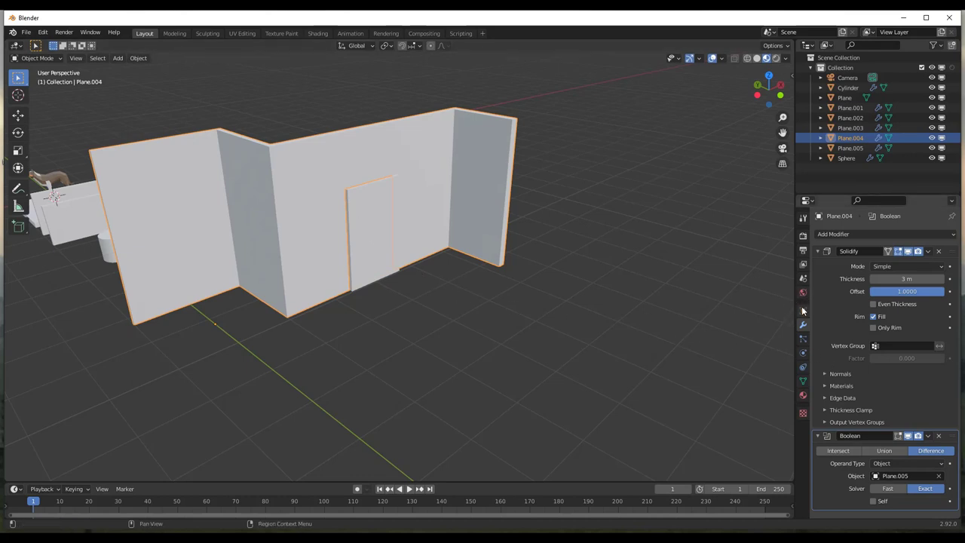
Select the door block and set its viewport display to Wire
left_click(387, 208)
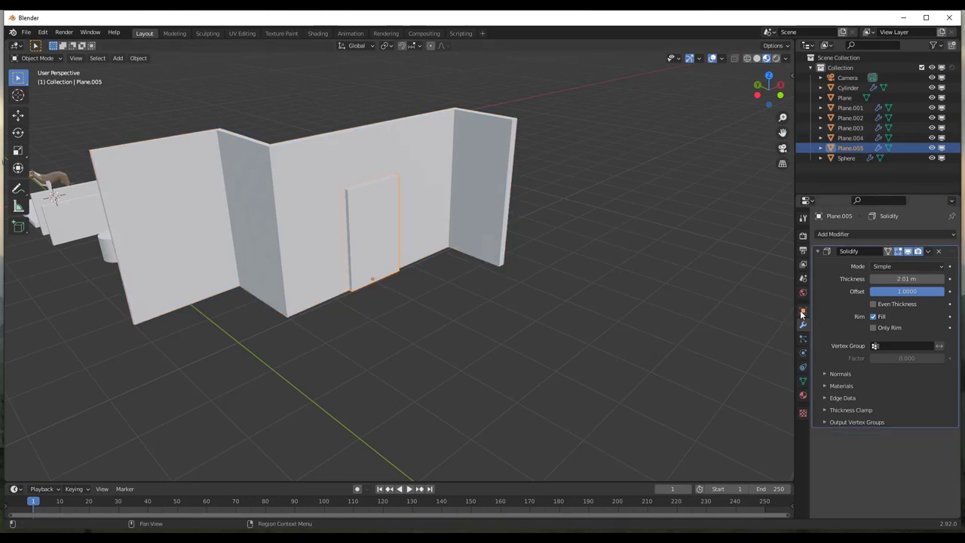
left_click(803, 311)
scroll(881, 378, "down", 4)
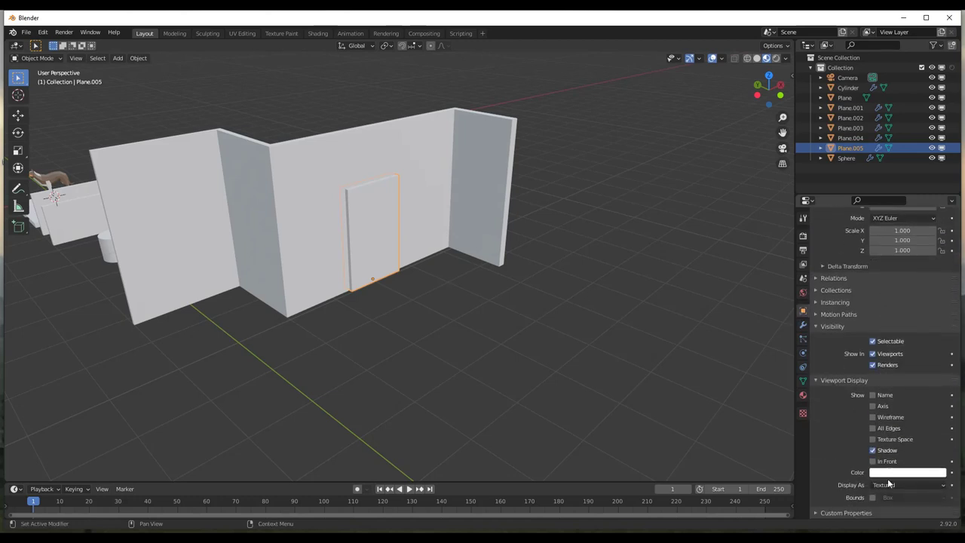
left_click(891, 485)
left_click(892, 463)
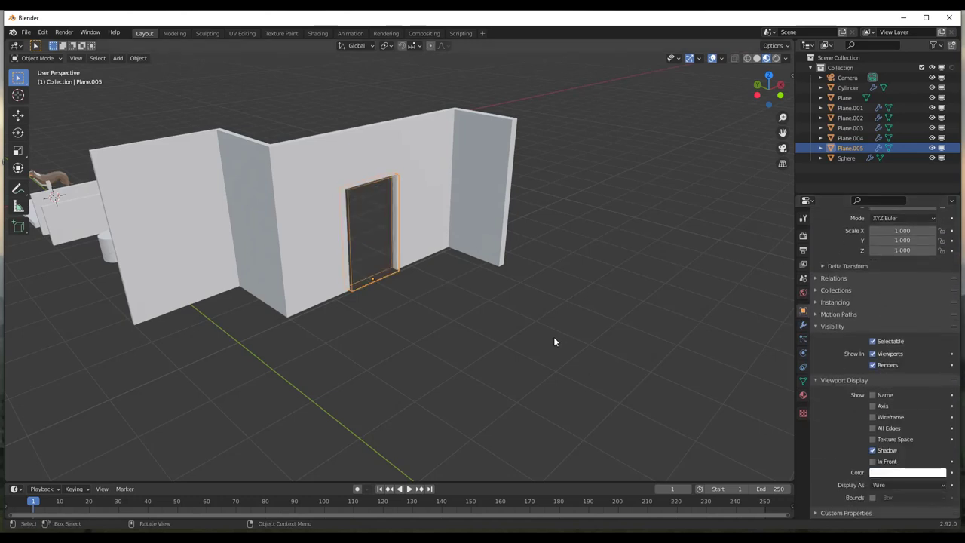
Reselect the door block, display its Solidify settings, and inspect the doorway opening in the wall
left_click(428, 300)
left_click(386, 274)
scroll(385, 273, "up", 5)
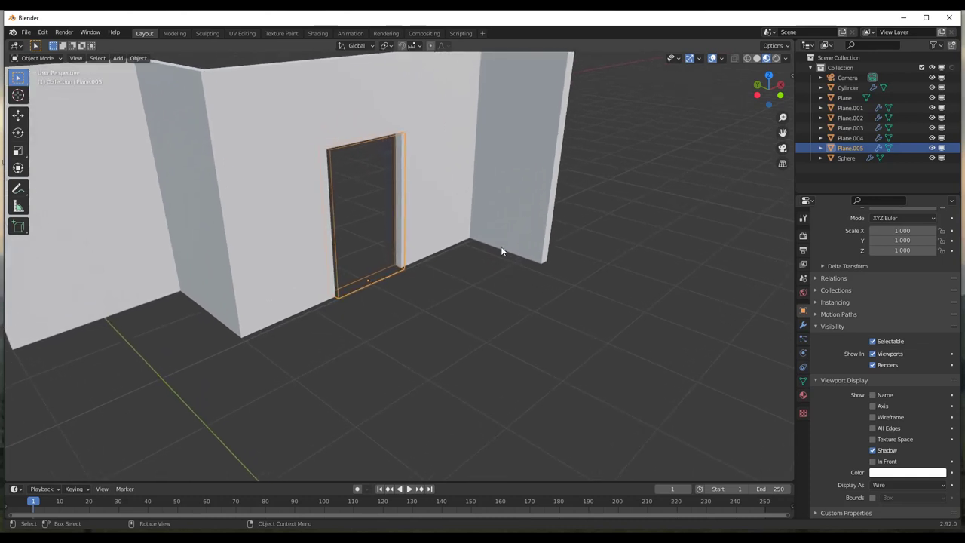
scroll(887, 367, "up", 5)
left_click(803, 325)
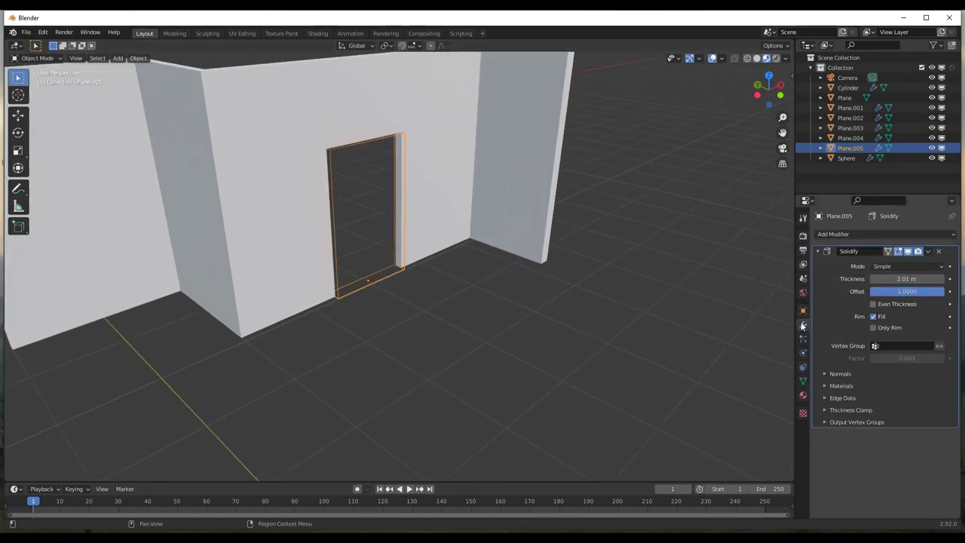
scroll(385, 245, "down", 4)
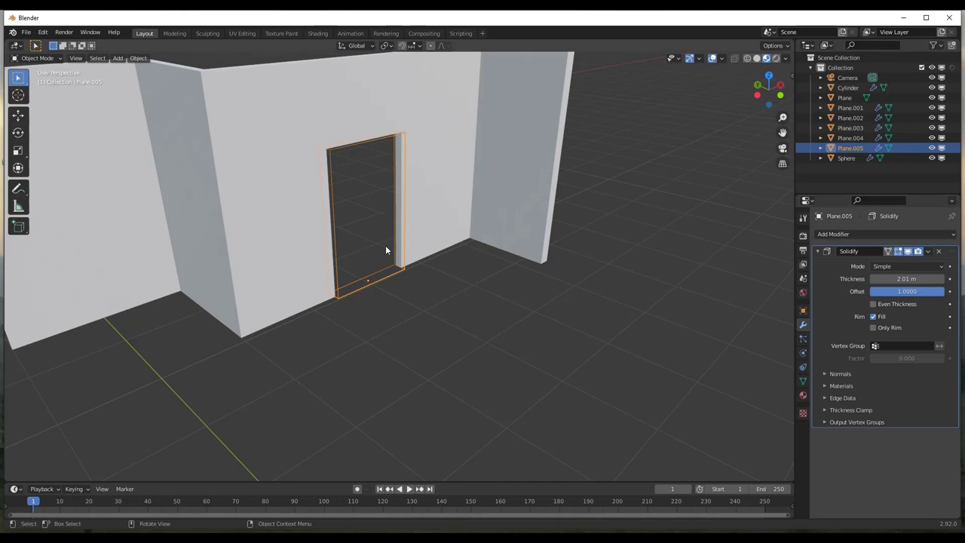
middle_click_drag(386, 245, 346, 214)
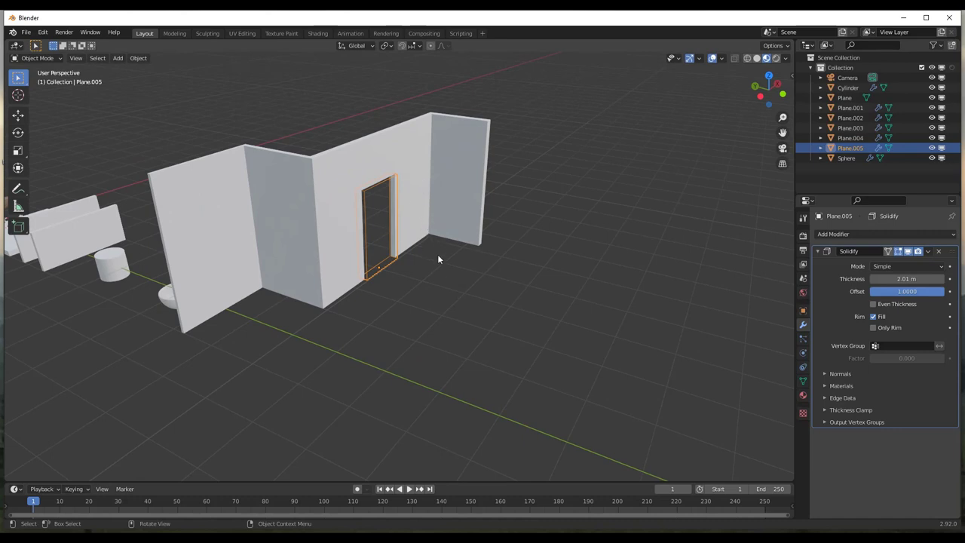
scroll(420, 251, "down", 3)
scroll(414, 246, "up", 5)
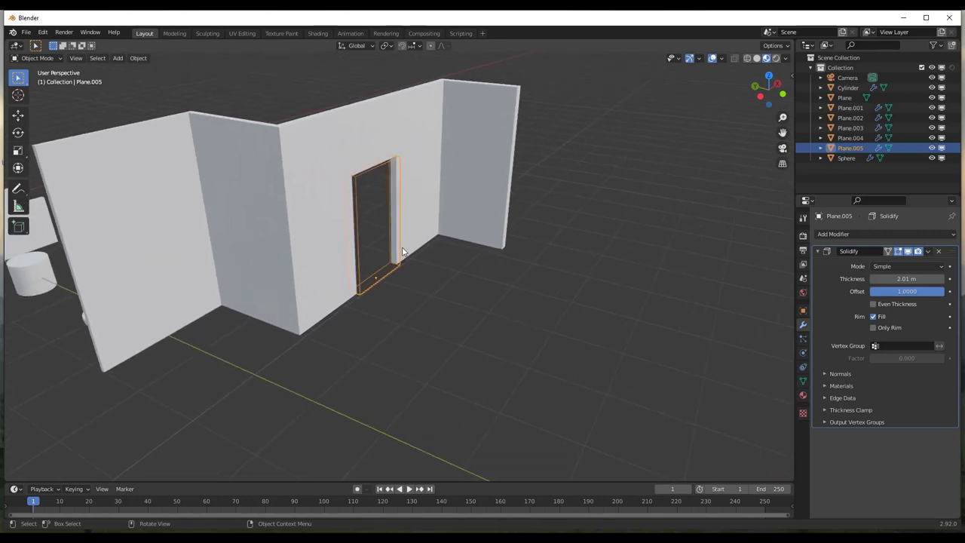
Select the wall and look over the Normals and Materials options of its Solidify modifier
left_click(403, 252)
left_click(836, 375)
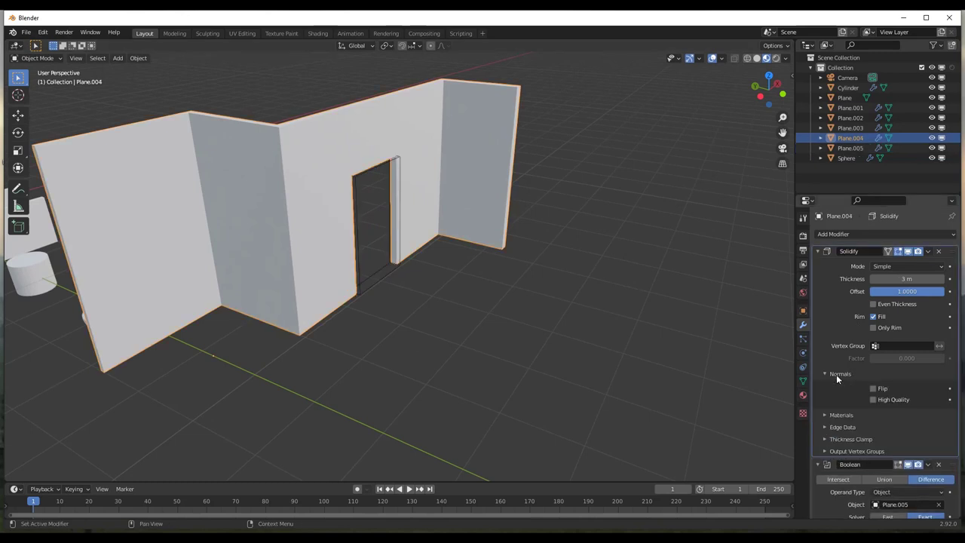
left_click(837, 374)
left_click(841, 386)
left_click(841, 386)
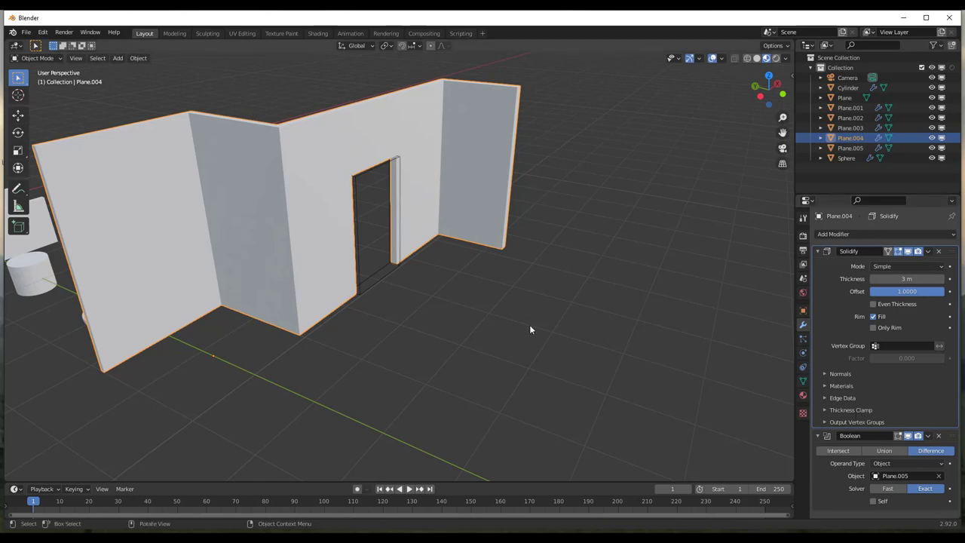
View the wall's Solidify mode choices, and switch to the Blender Manual's Solidify Modifier page in the browser
left_click(908, 264)
left_click(593, 254)
key("alt+Tab")
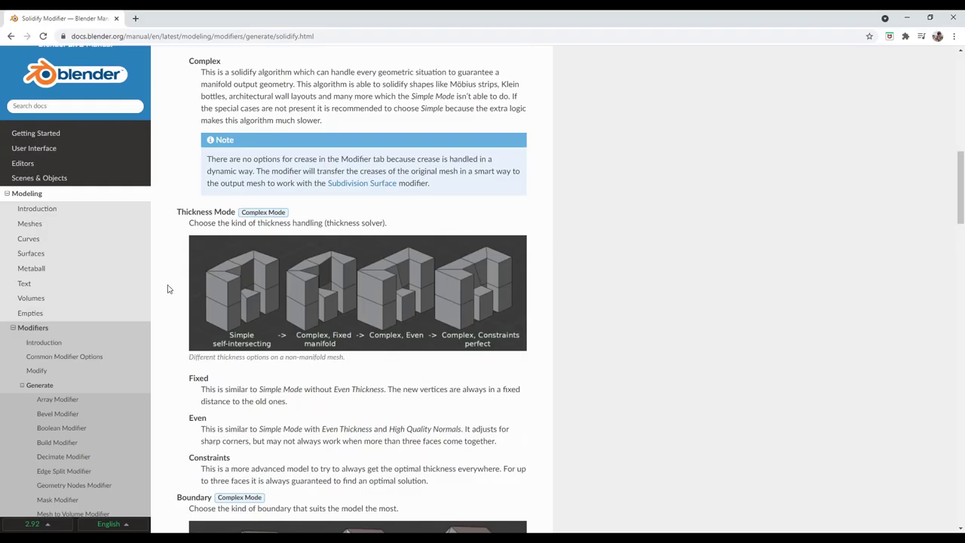